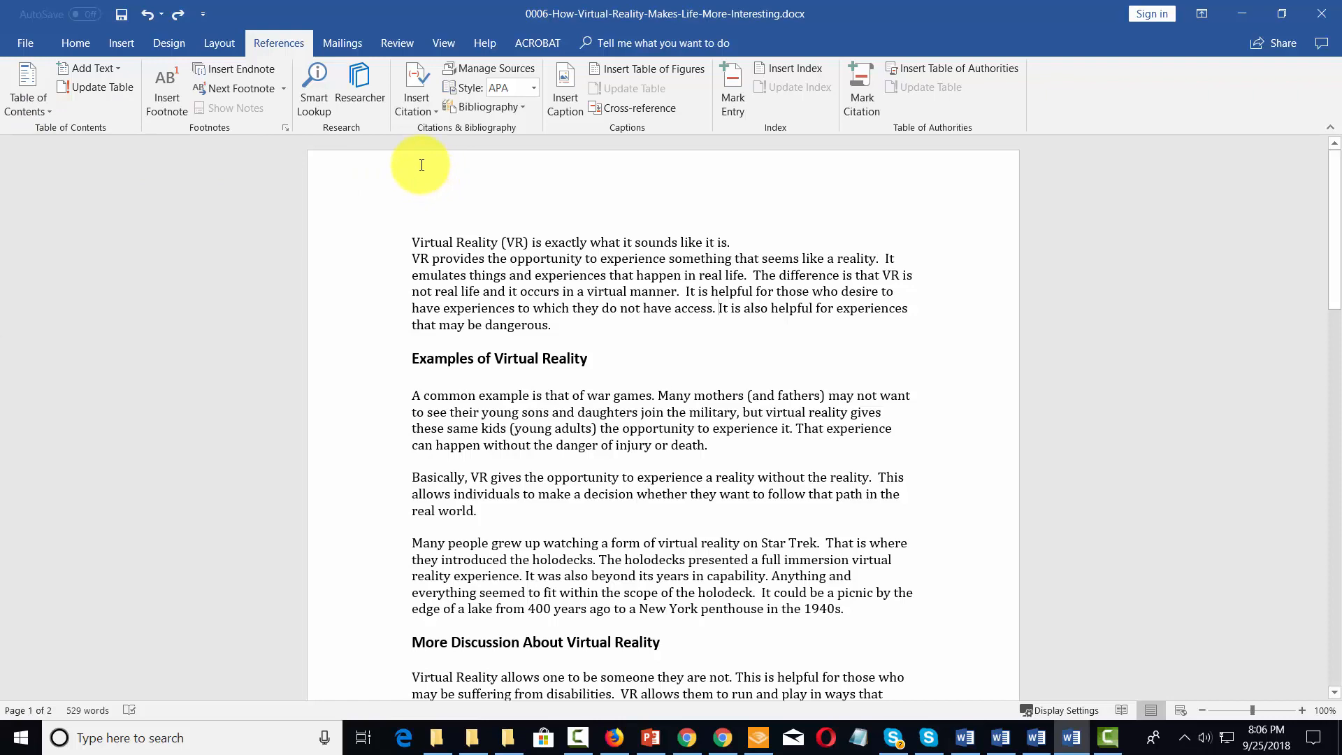
Step: Update the Heading 1 style to match the formatting of the "Examples of Virtual Reality" heading
click(77, 44)
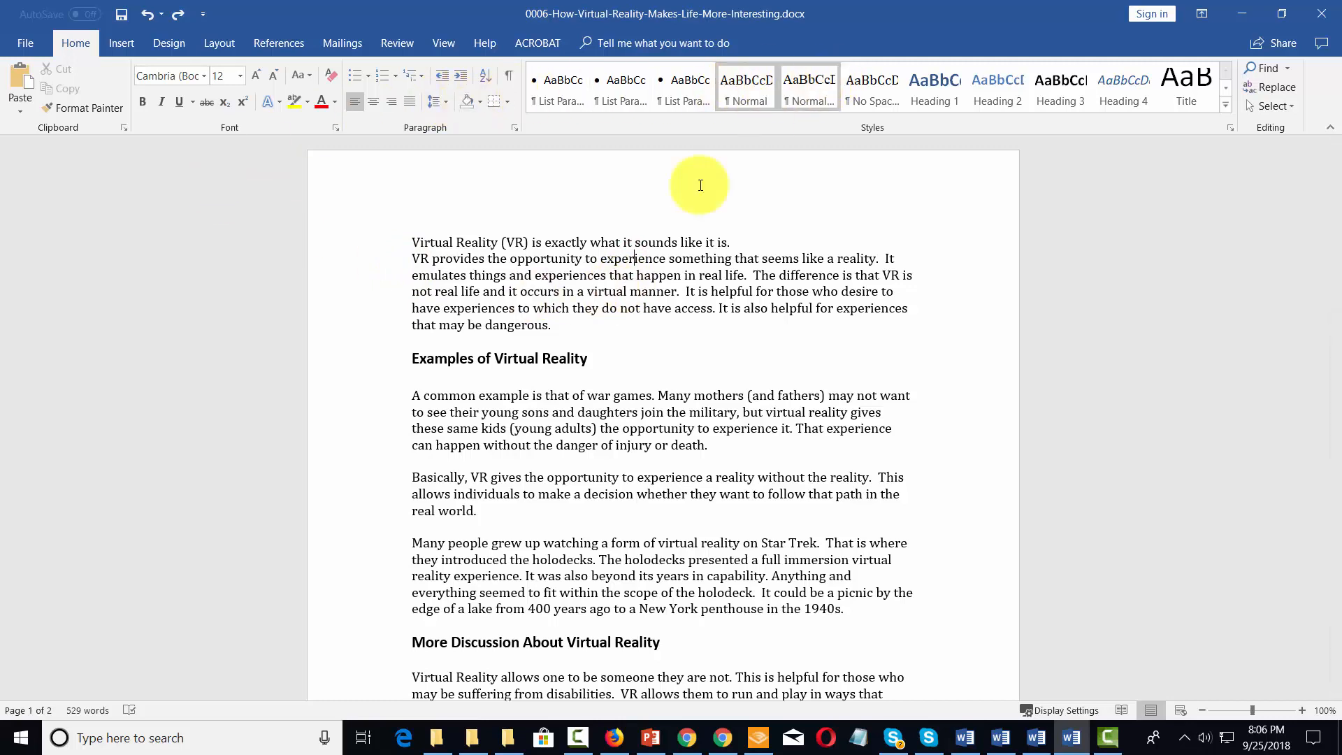
click(529, 430)
scroll(533, 440, down, 3)
scroll(521, 559, up, 3)
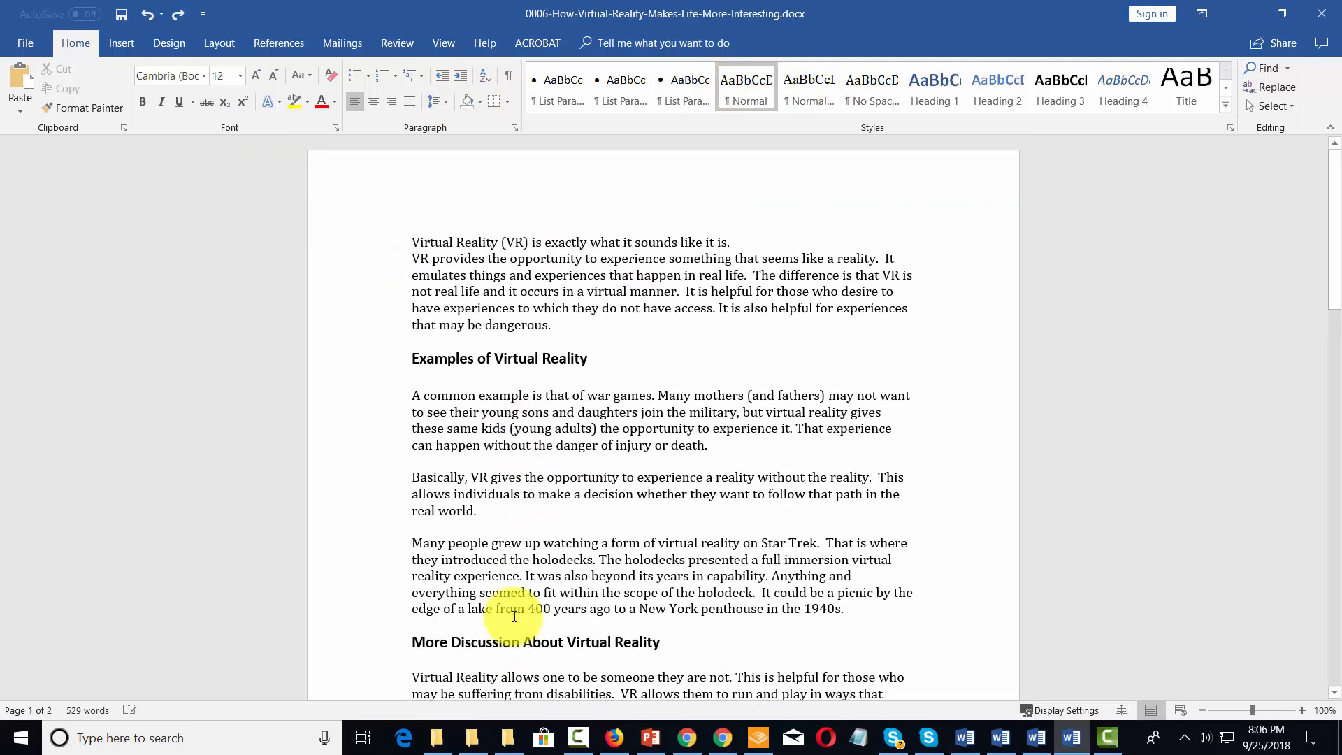
click(513, 354)
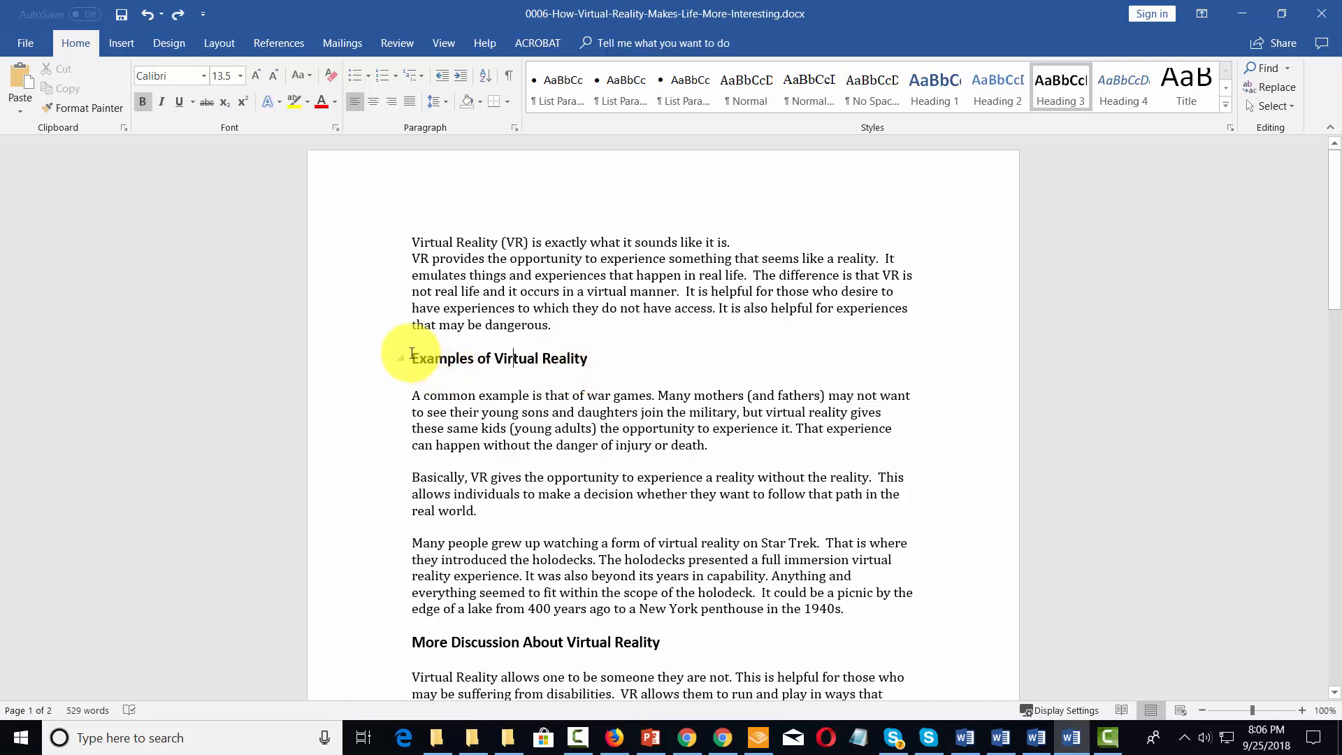
drag(412, 356, 582, 360)
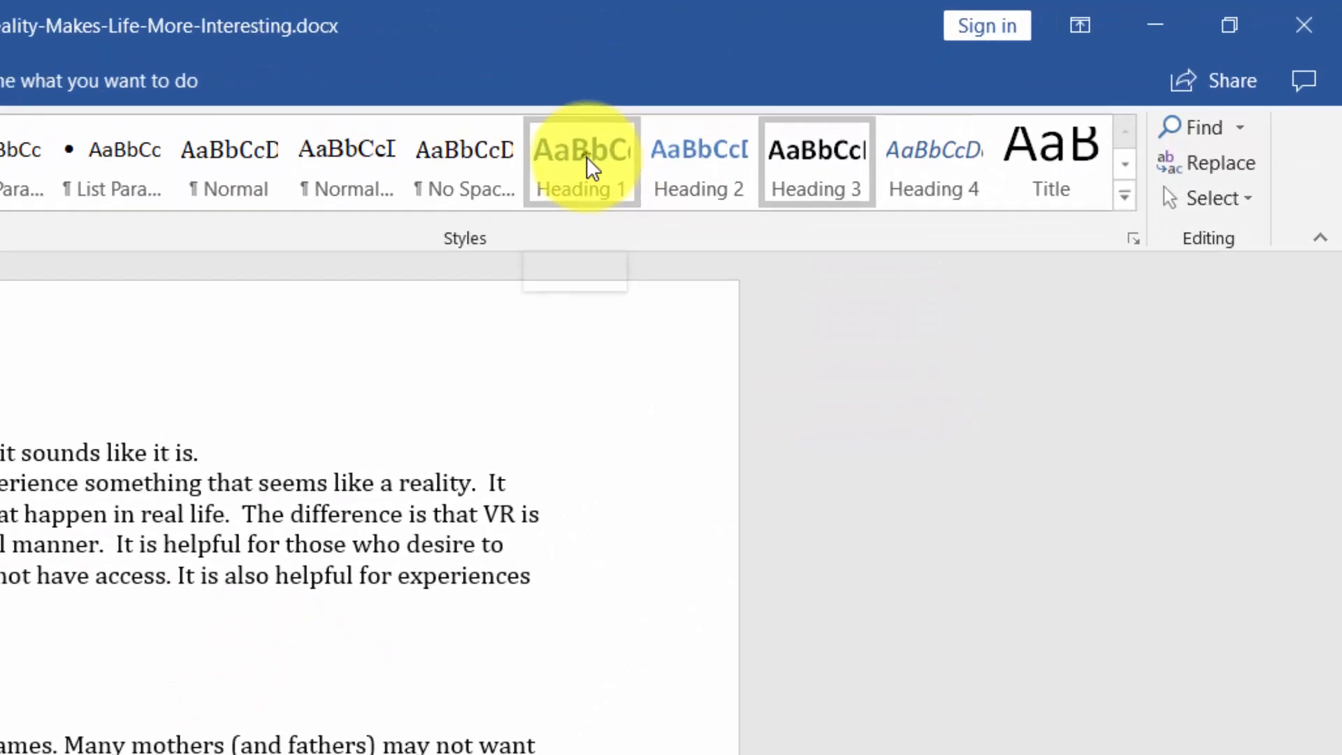
right_click(938, 86)
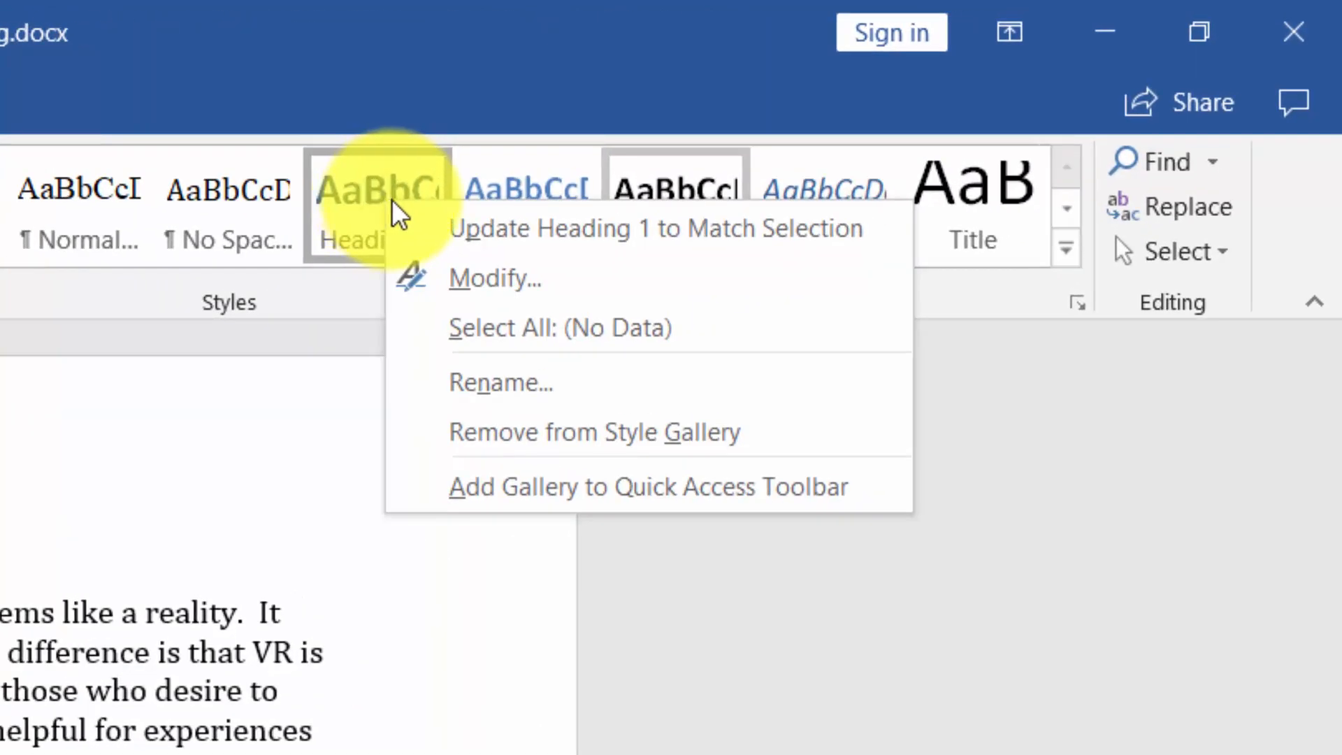
click(466, 231)
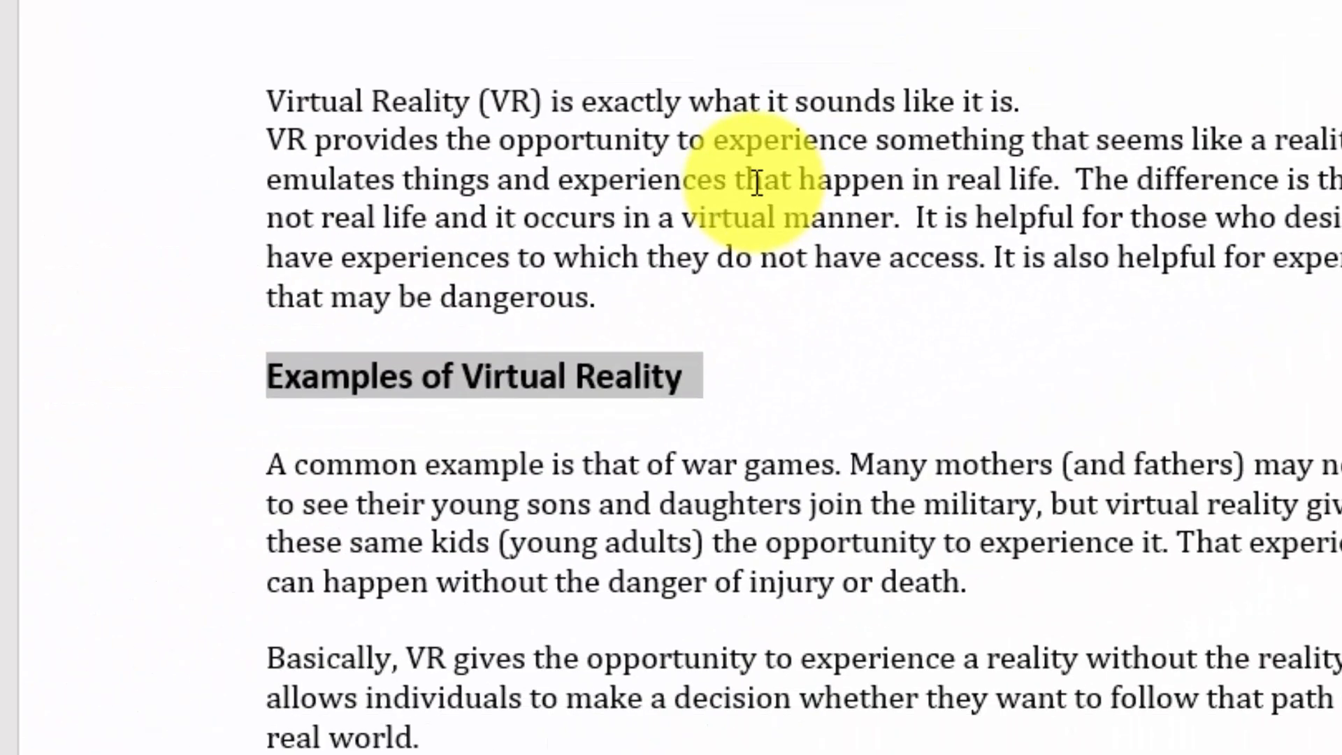
click(1030, 156)
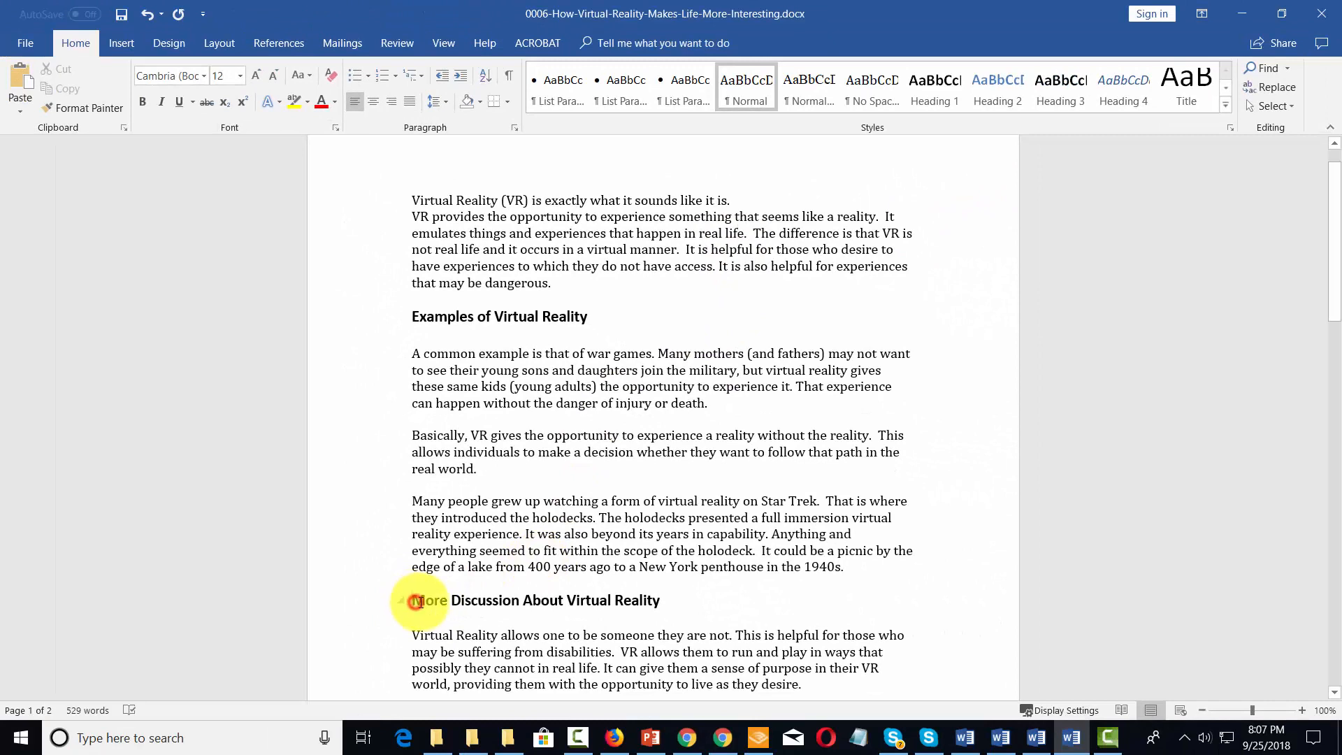
Step: Apply the Heading 1 style to "More Discussion About Virtual Reality" and check the rest of the document for further headings
drag(417, 601, 643, 599)
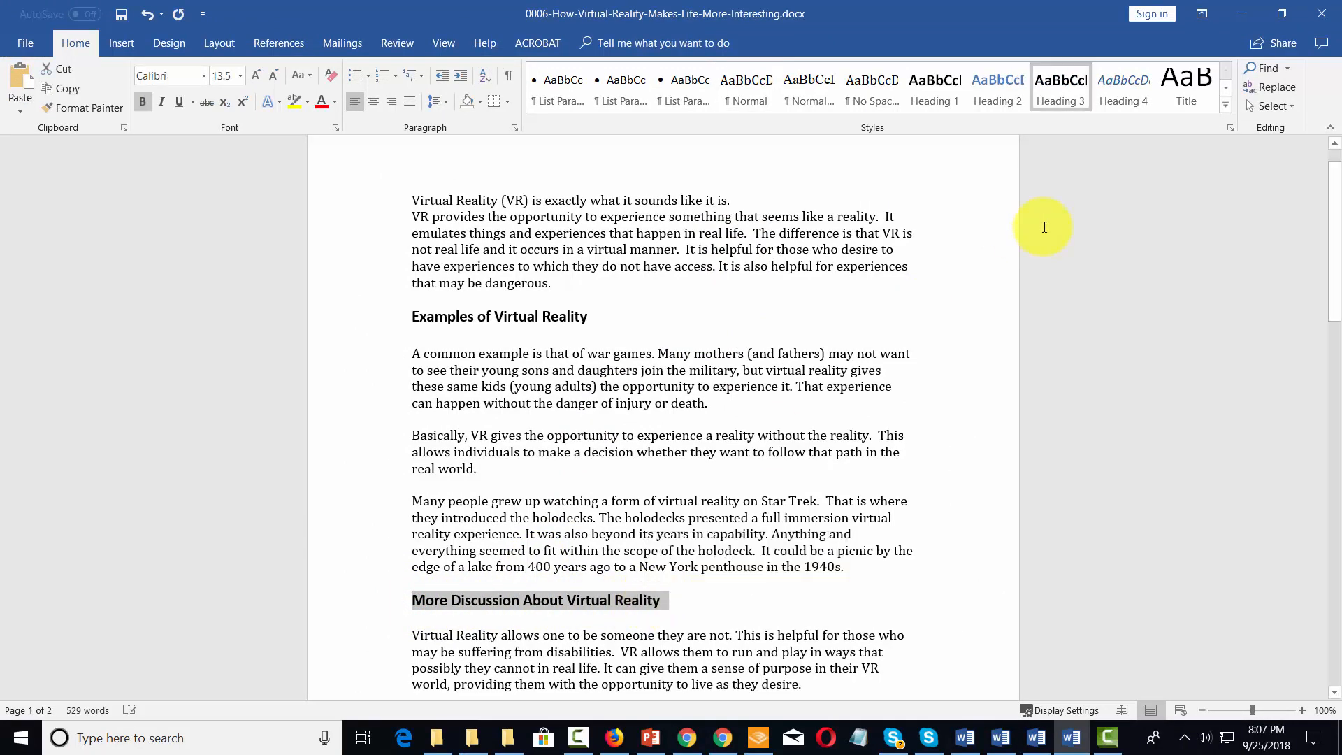
click(936, 84)
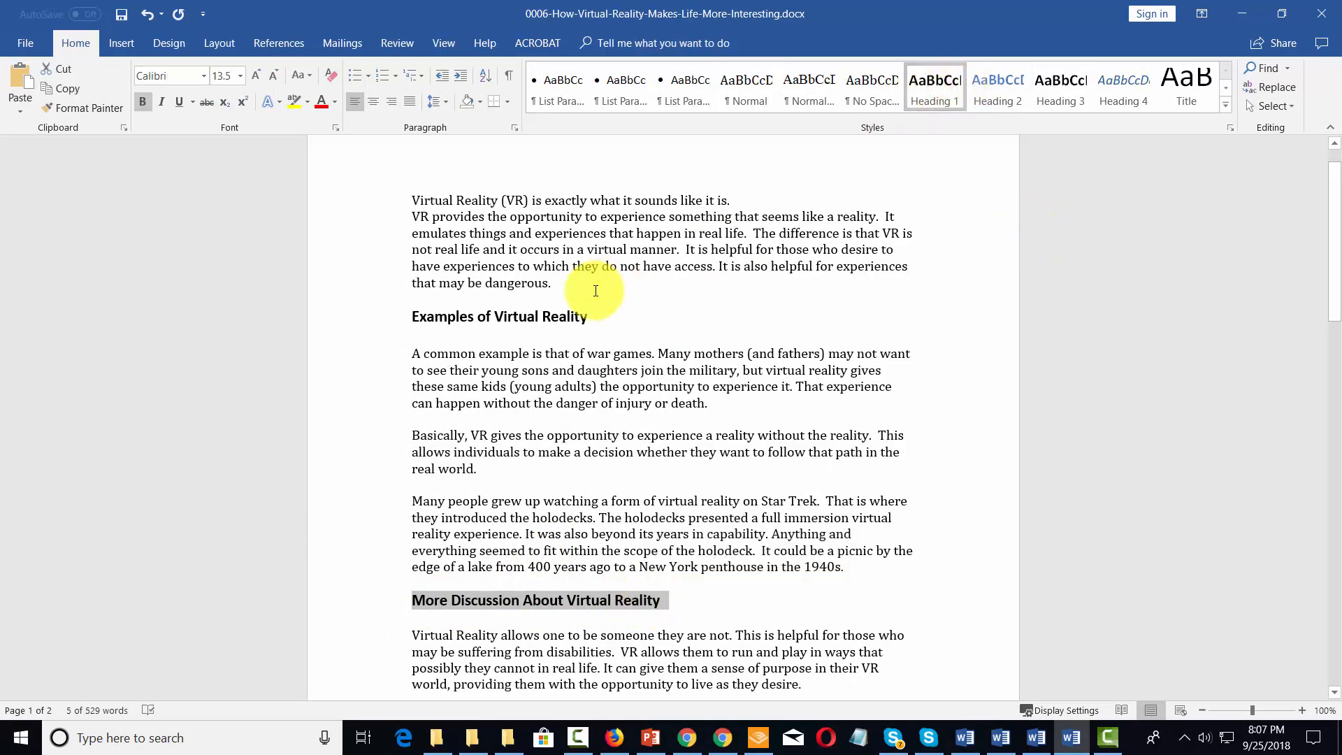
scroll(615, 276, down, 15)
scroll(596, 291, down, 2)
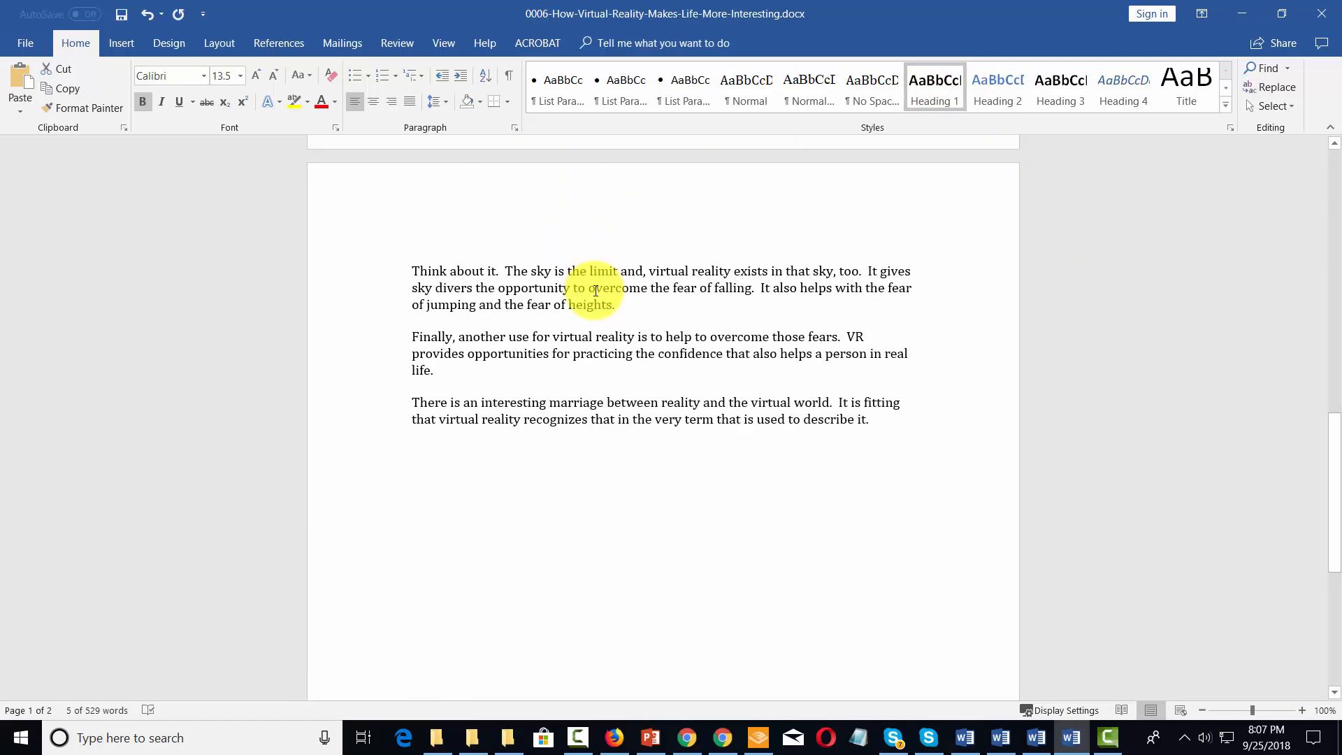
scroll(596, 291, up, 15)
scroll(595, 291, up, 2)
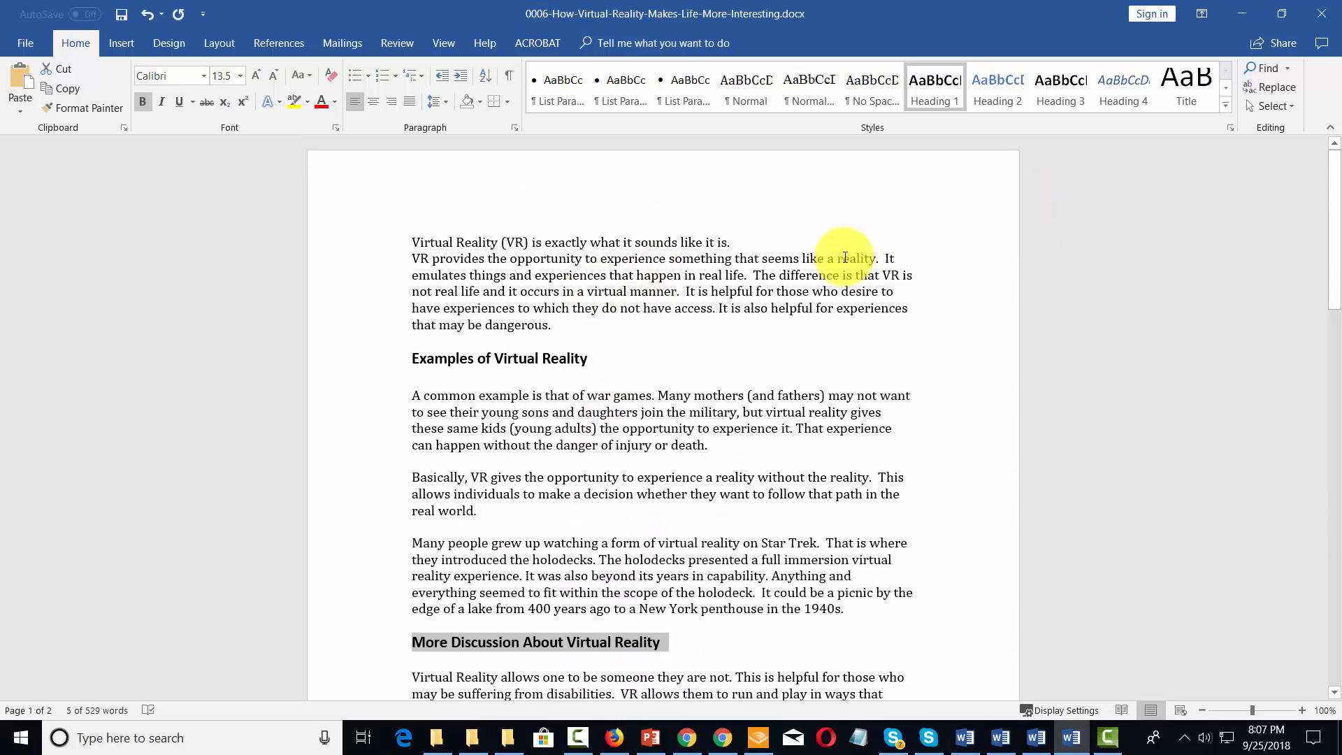
Step: Add a blank line after the opening sentence "Virtual Reality (VR) is exactly what it sounds like it is." and change its case to Capitalize Each Word
click(437, 231)
key(Return)
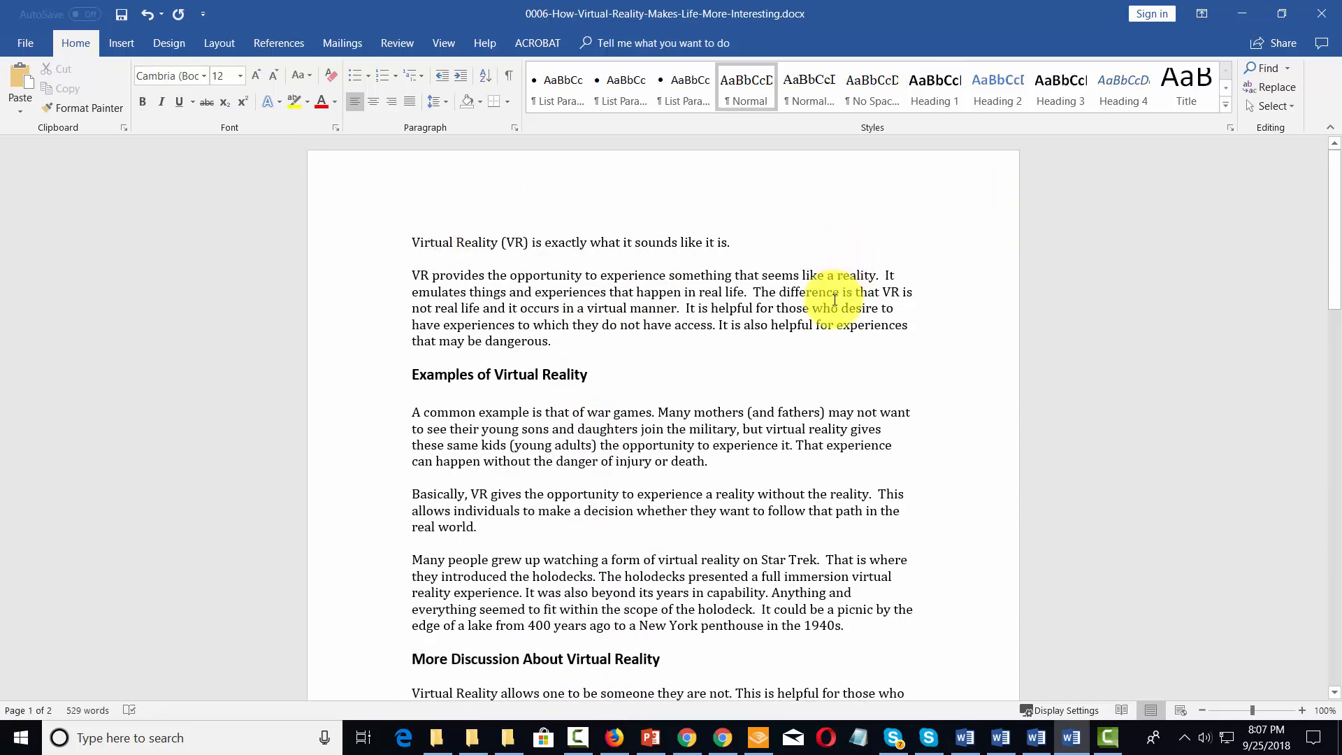
drag(408, 242, 733, 241)
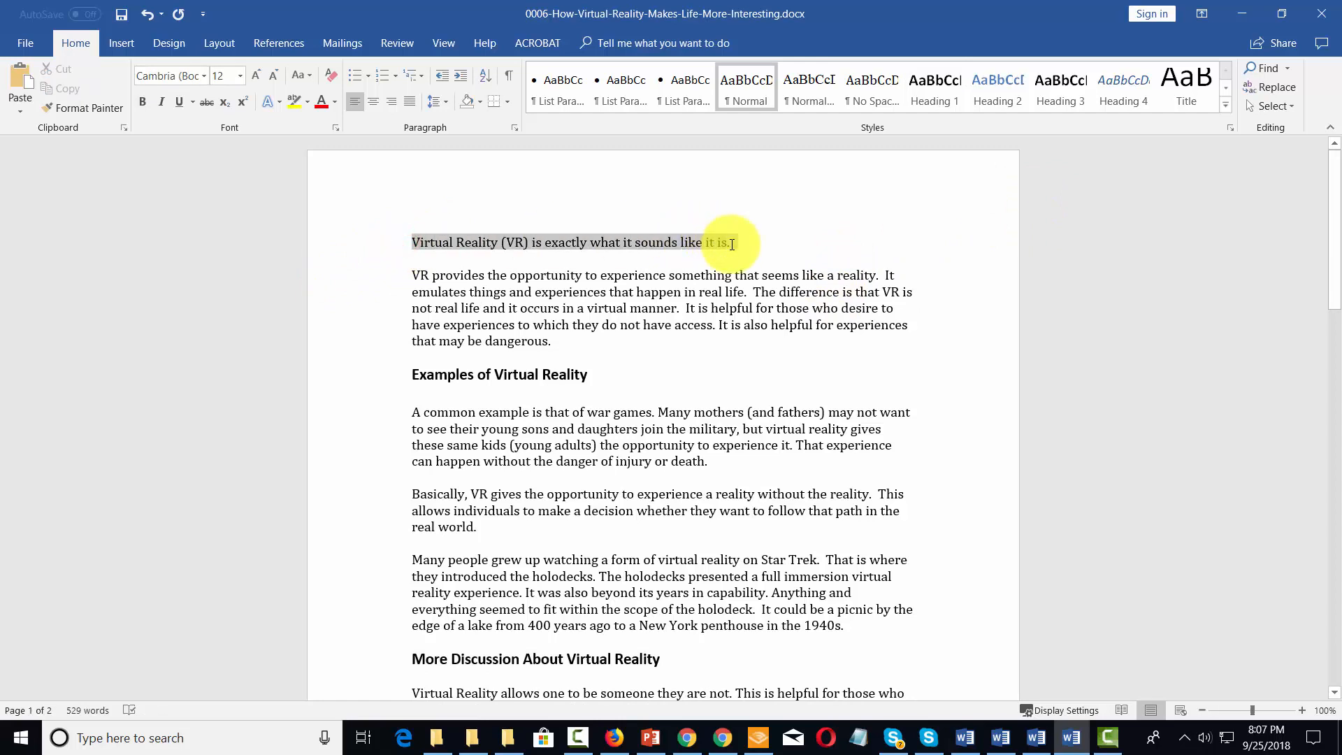
click(311, 72)
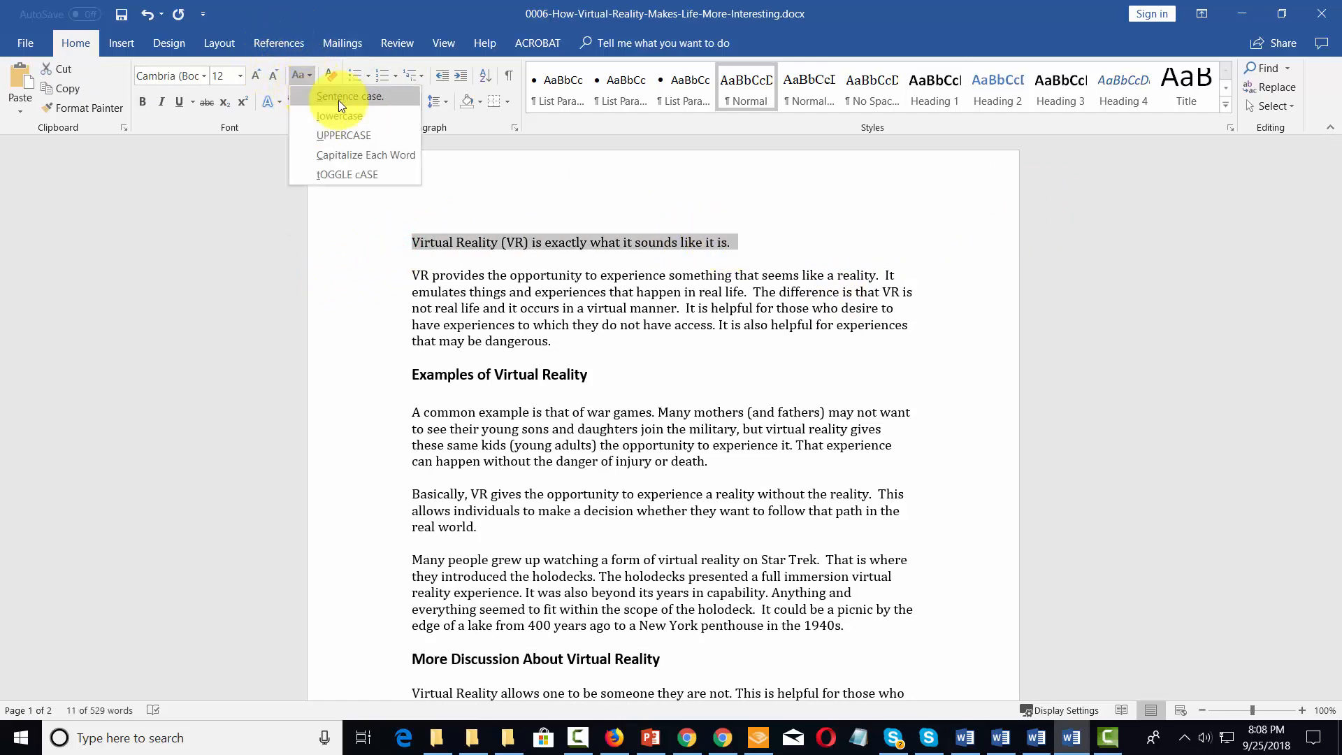
click(367, 156)
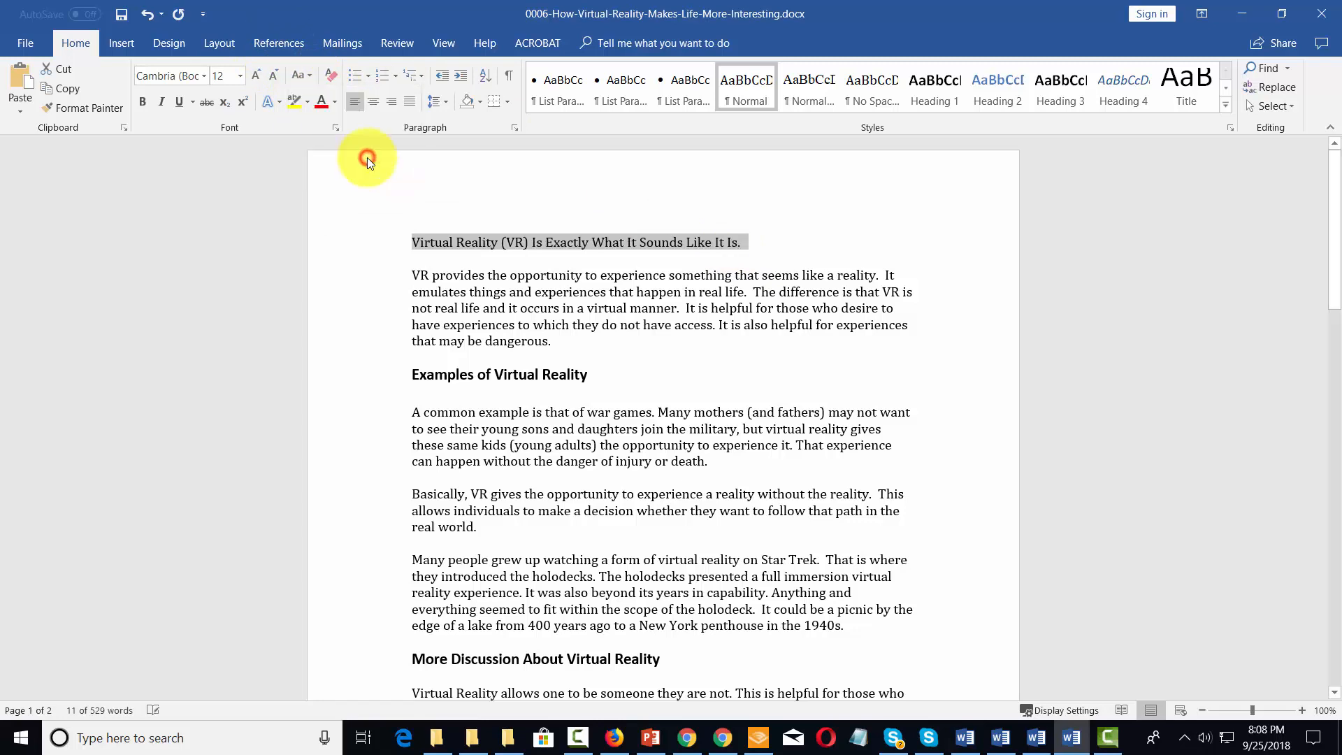
Step: Remove the period at the end of the opening line and center the line
click(757, 241)
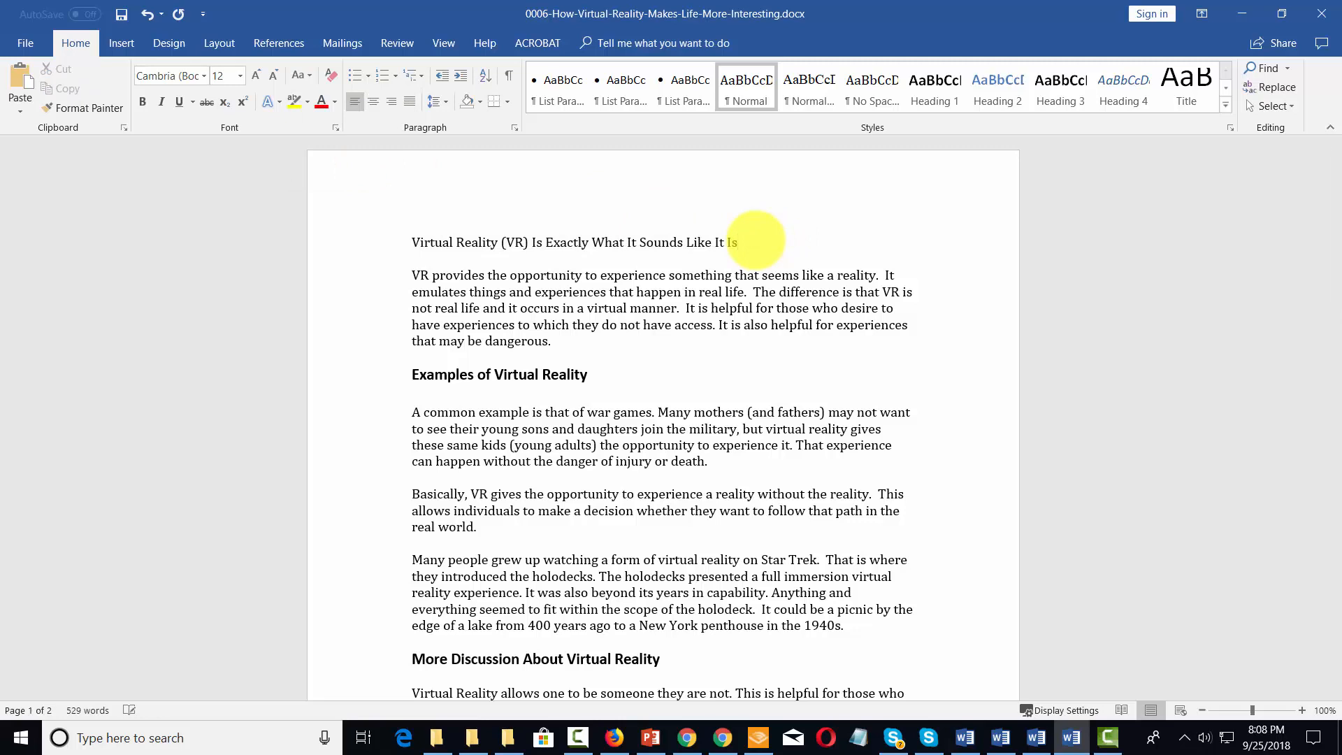
drag(783, 239, 434, 240)
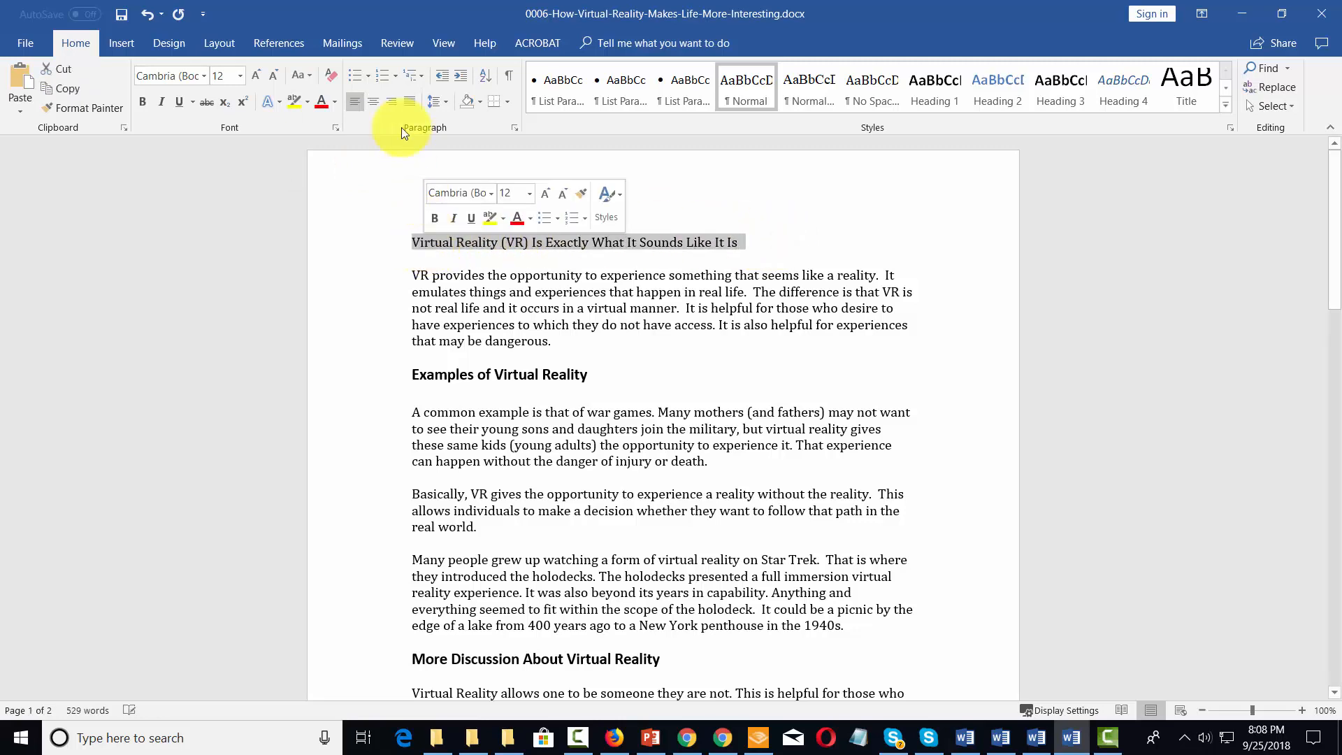
click(371, 102)
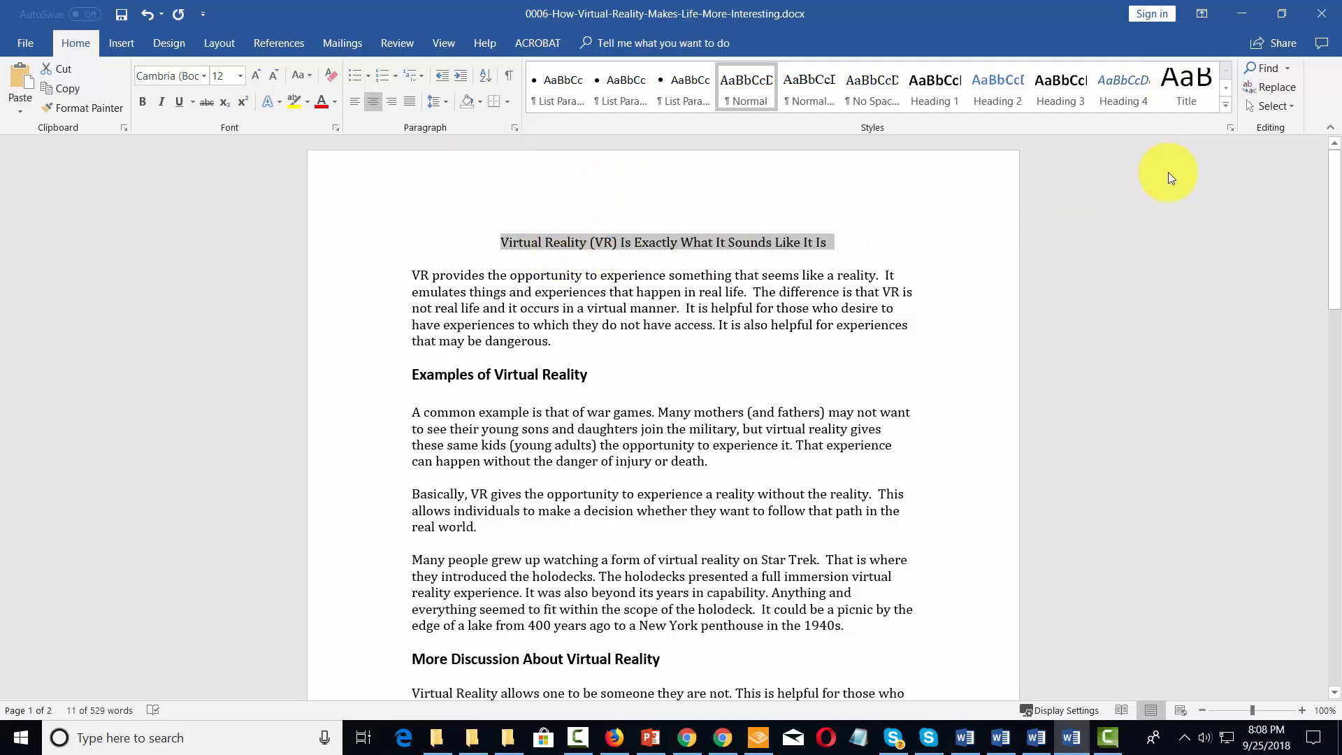
Step: Apply the Title style to the opening line and center it on the page
click(1177, 81)
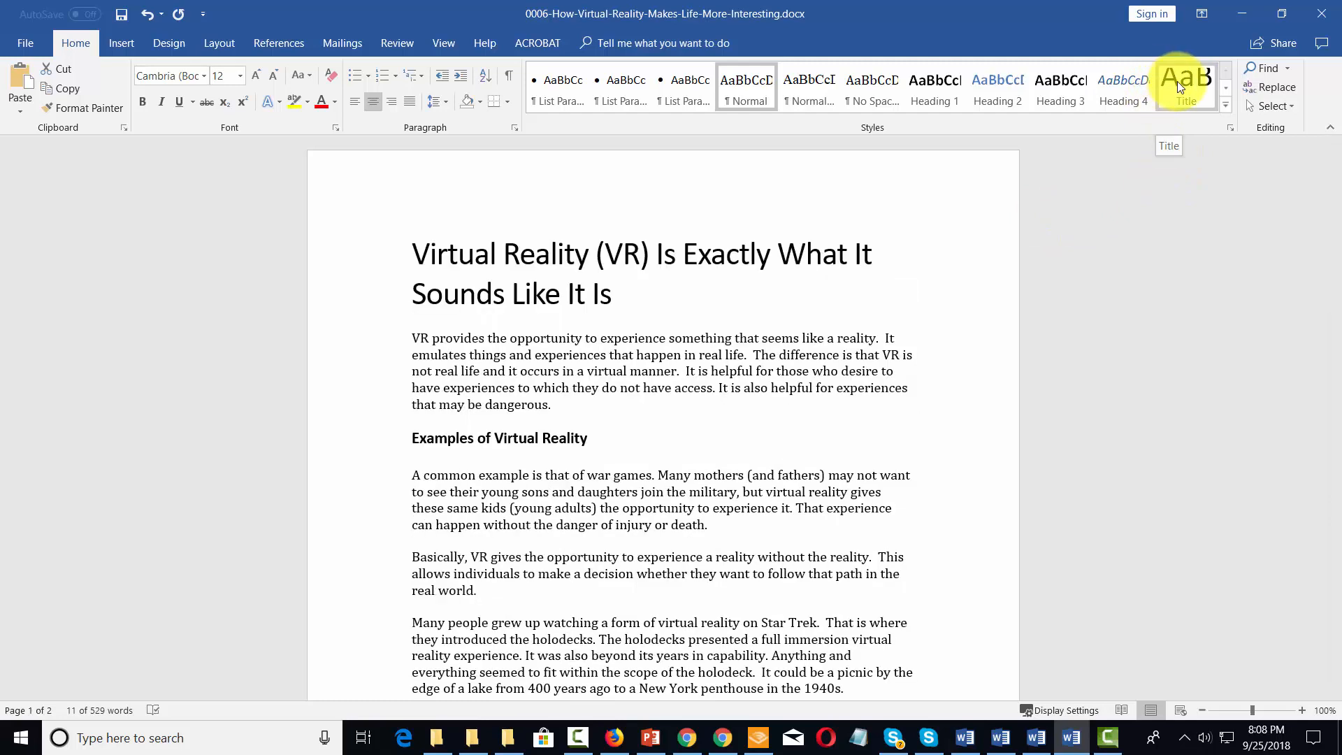
click(1177, 81)
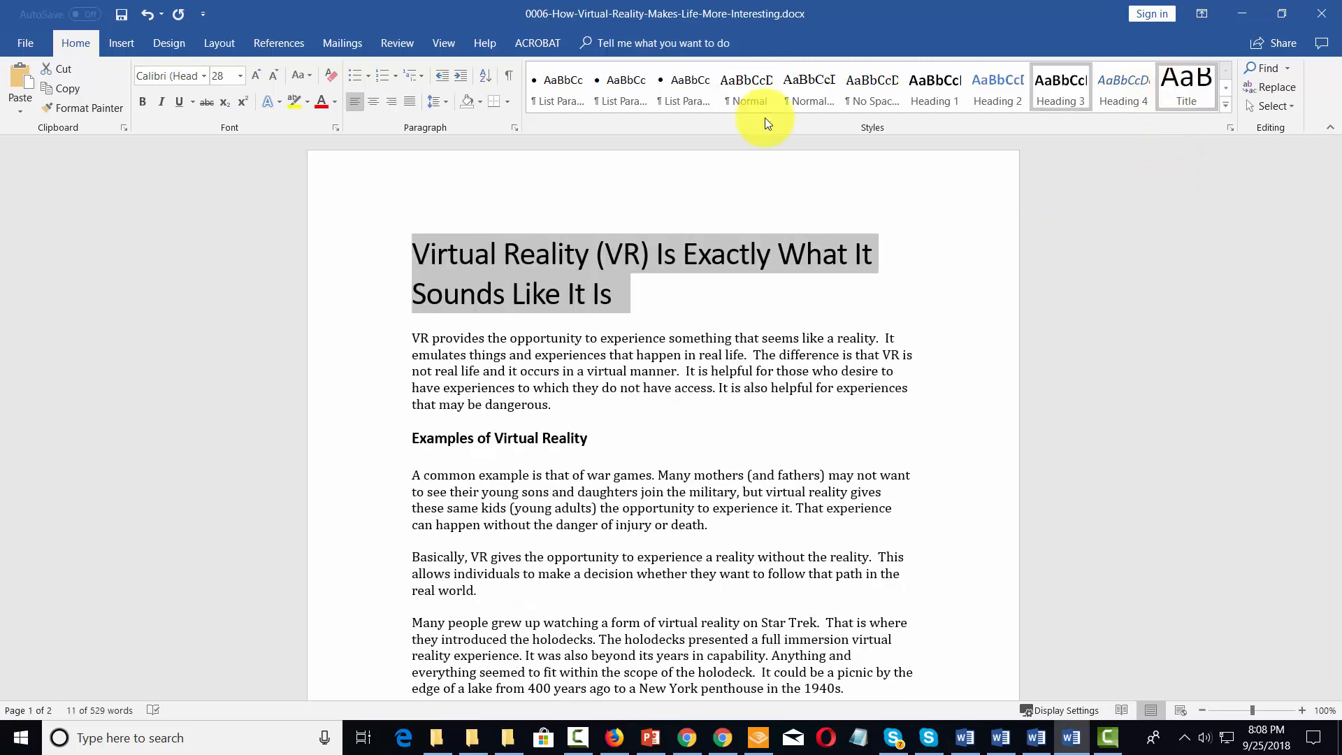
click(373, 101)
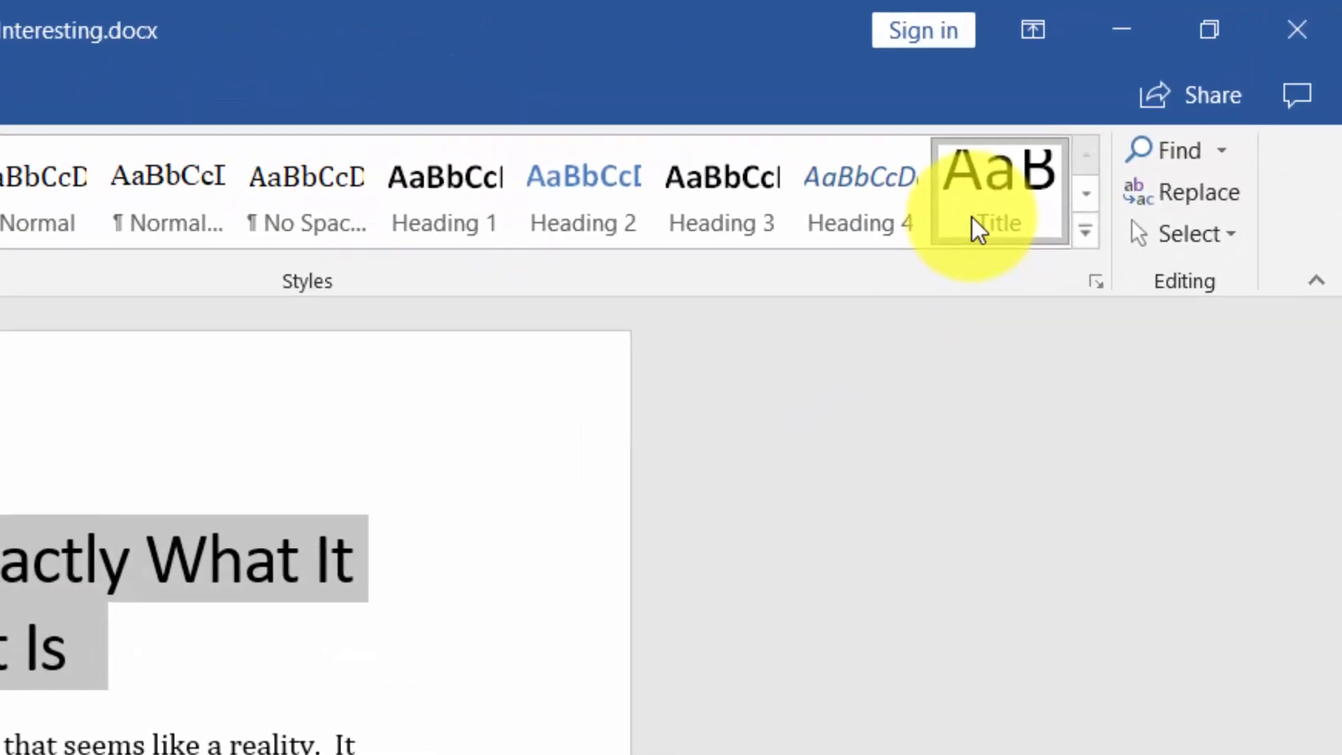
Step: Modify the Title style so that its paragraph alignment is centered
right_click(971, 218)
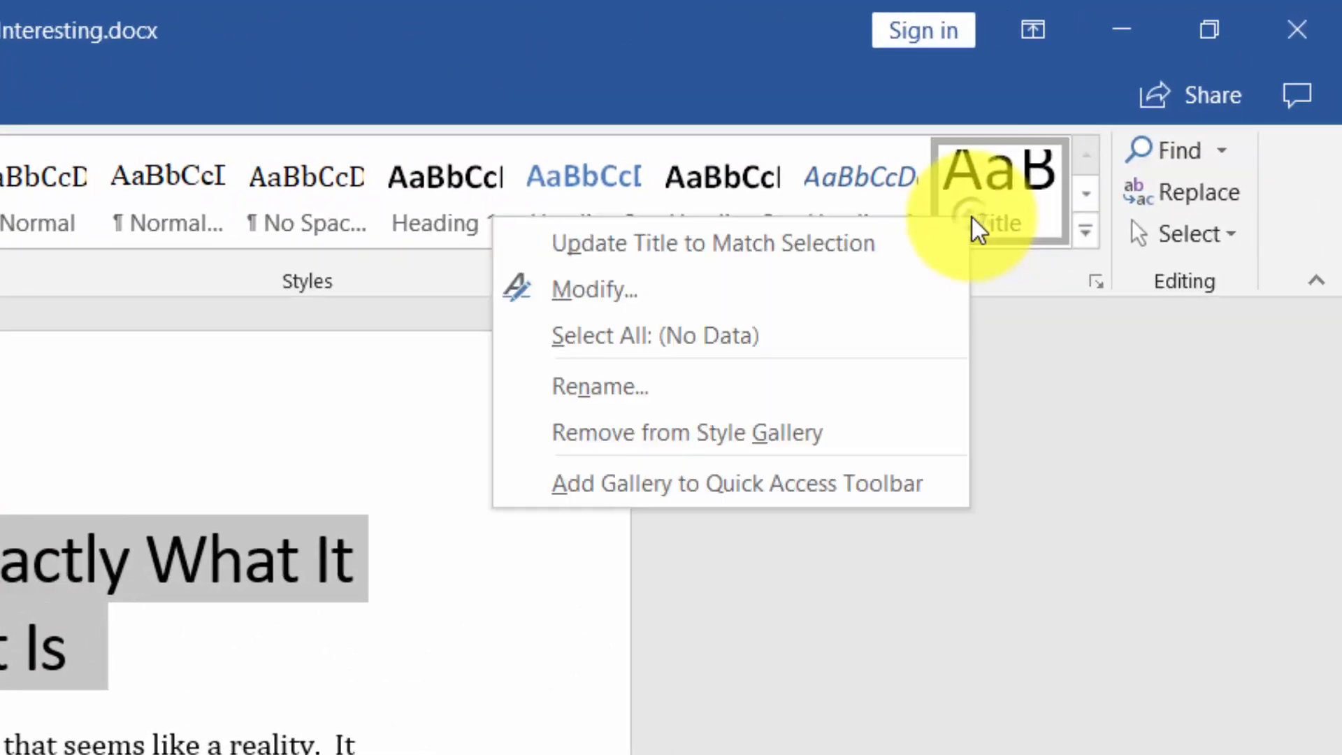
click(636, 292)
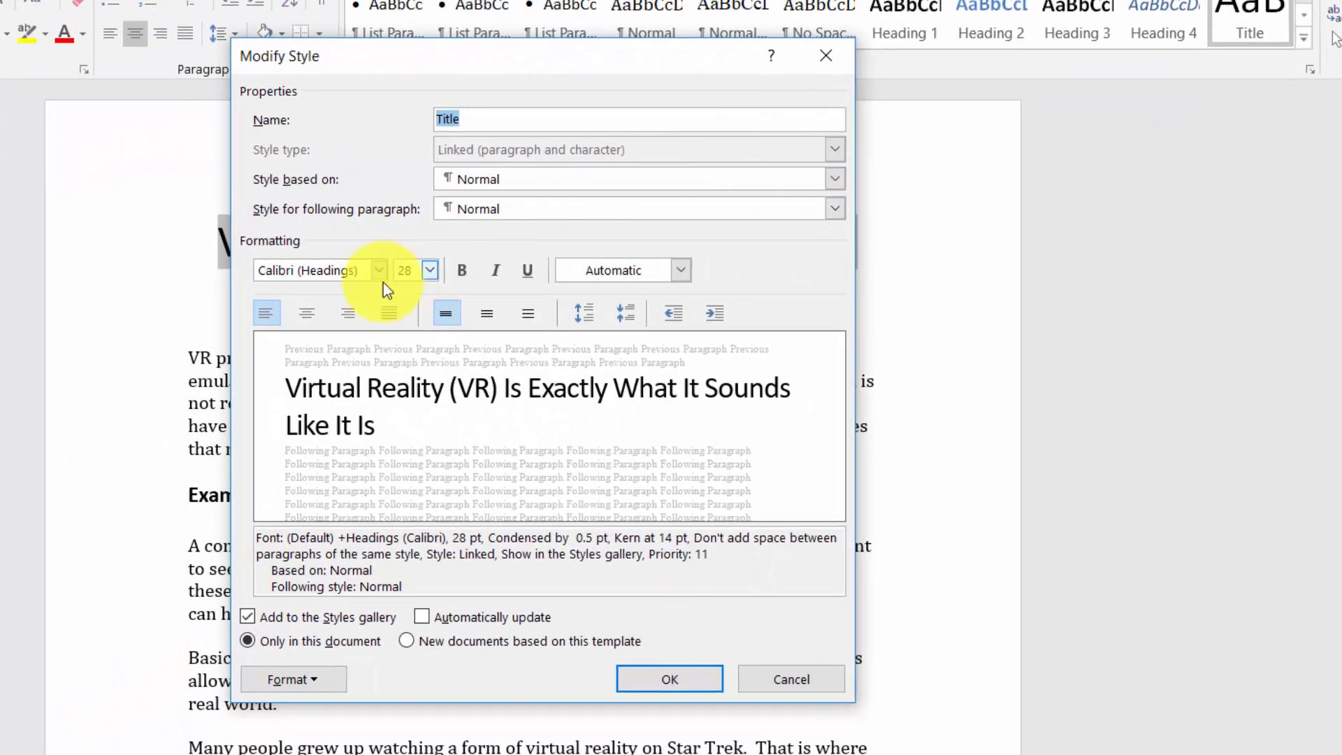
click(308, 314)
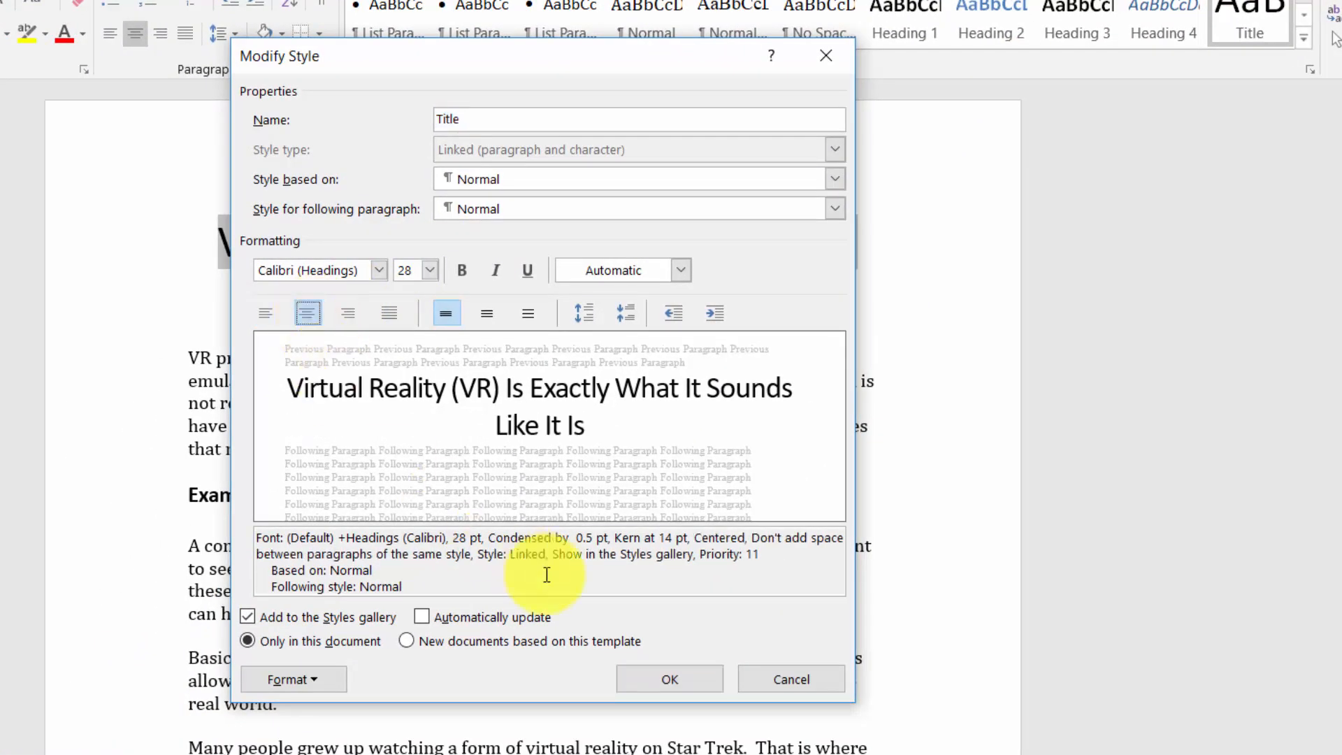
click(671, 671)
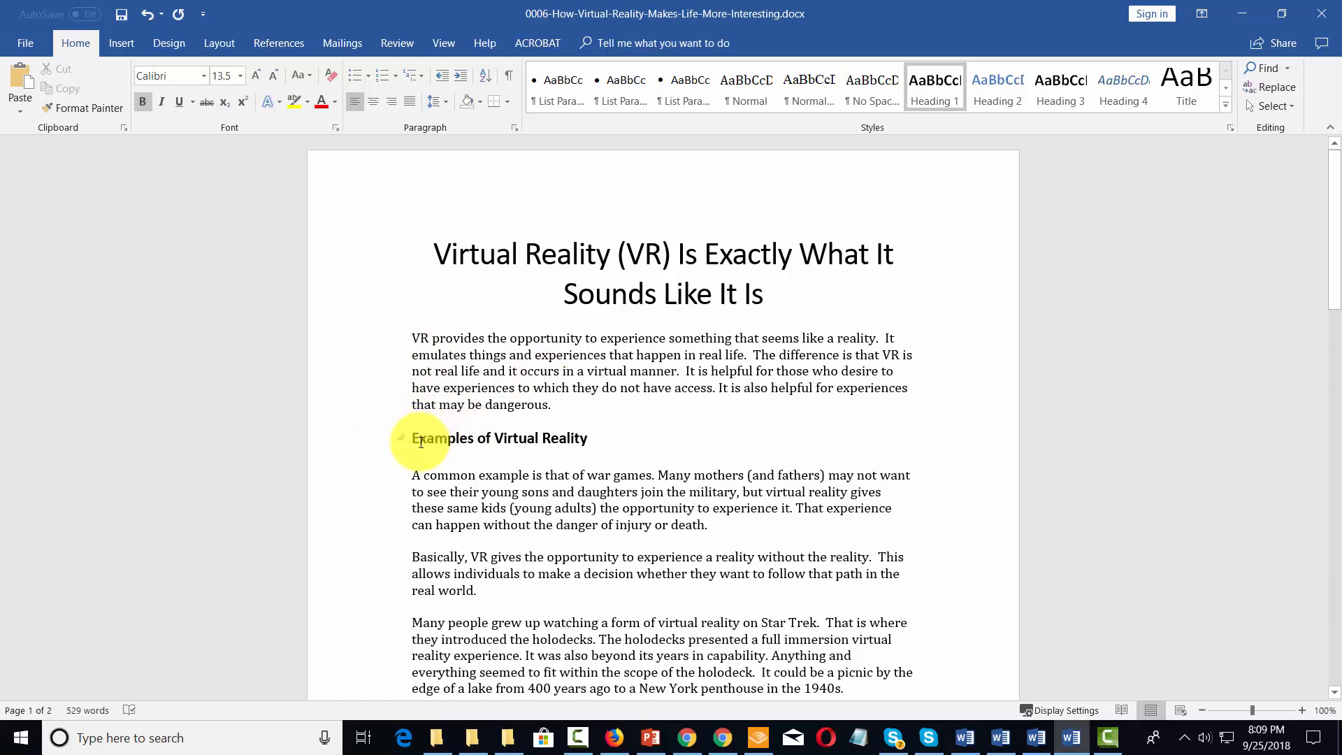
Step: Insert the line "The Opportunity of VR" above the first body paragraph and apply the Heading 1 style to it
click(408, 338)
text(The Opportunity of VR)
drag(408, 339, 539, 339)
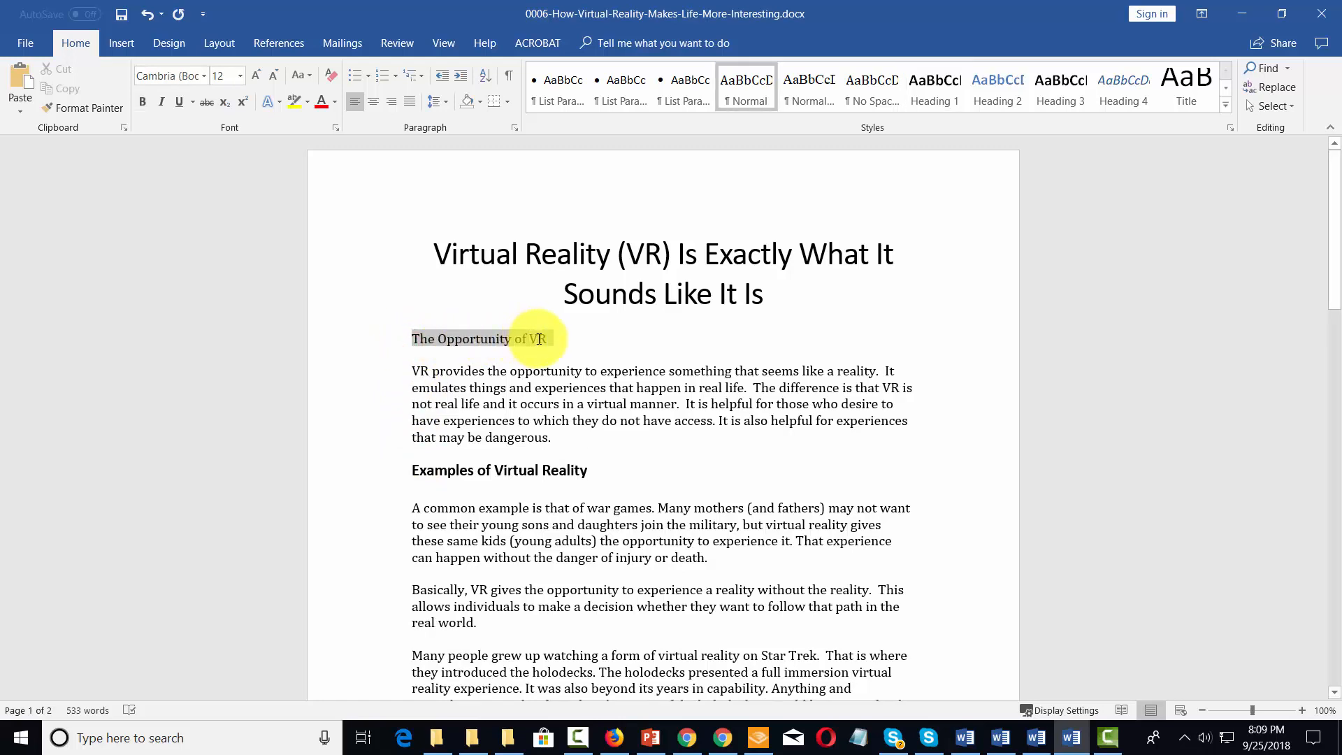
click(929, 87)
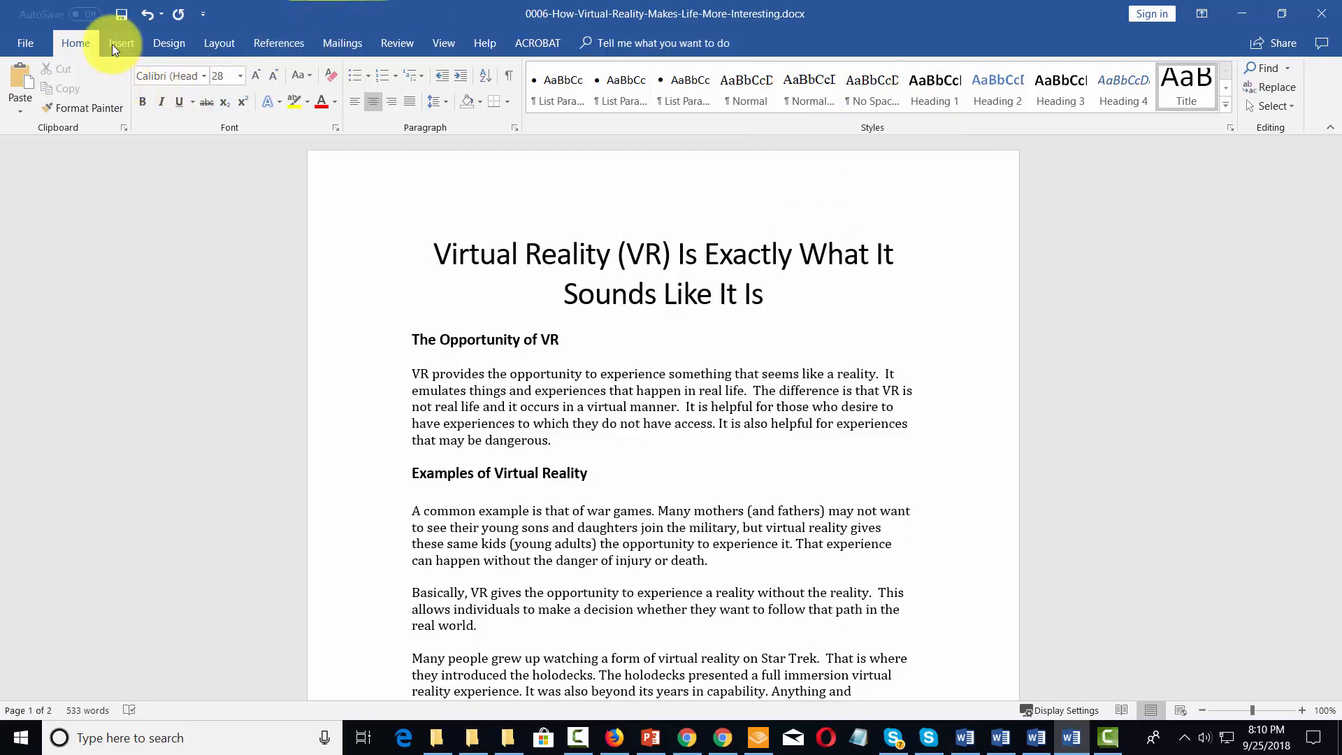
Step: Insert a page break after the title so that "The Opportunity of VR" starts on a new page
click(114, 43)
click(53, 105)
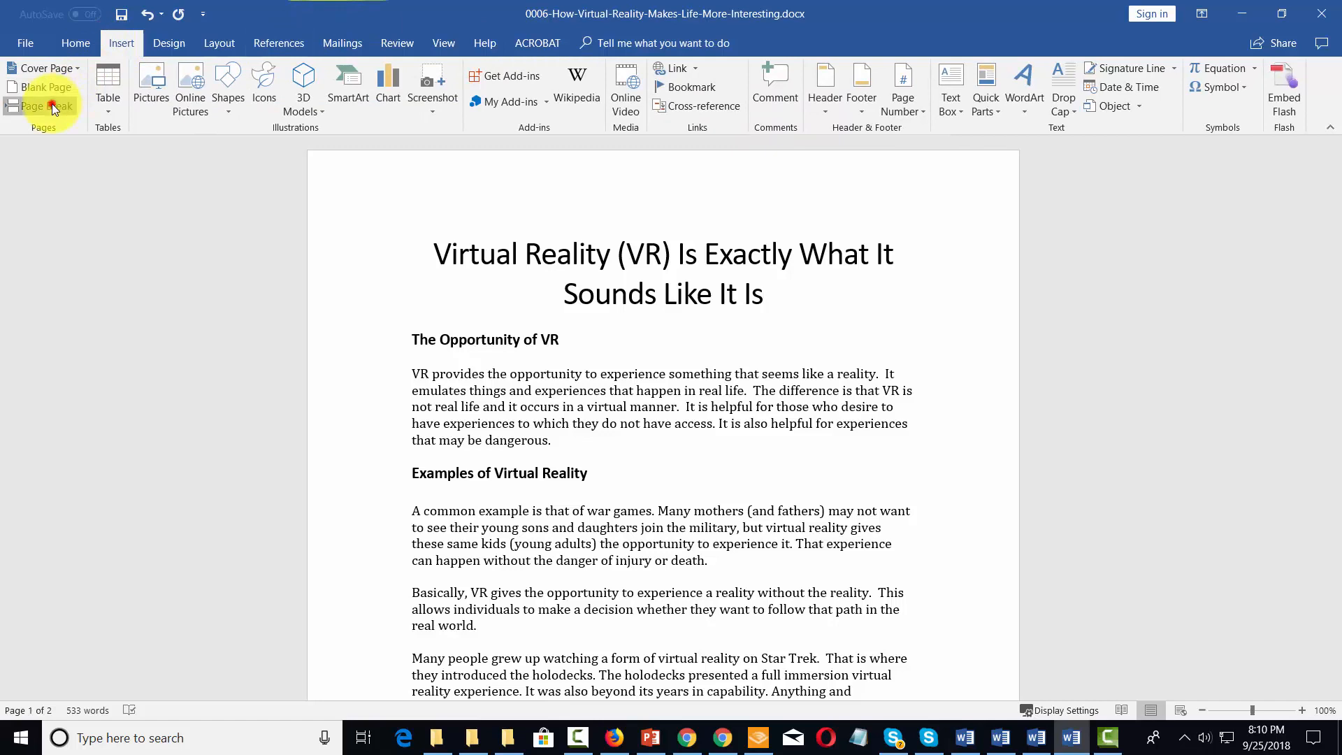
scroll(603, 308, up, 7)
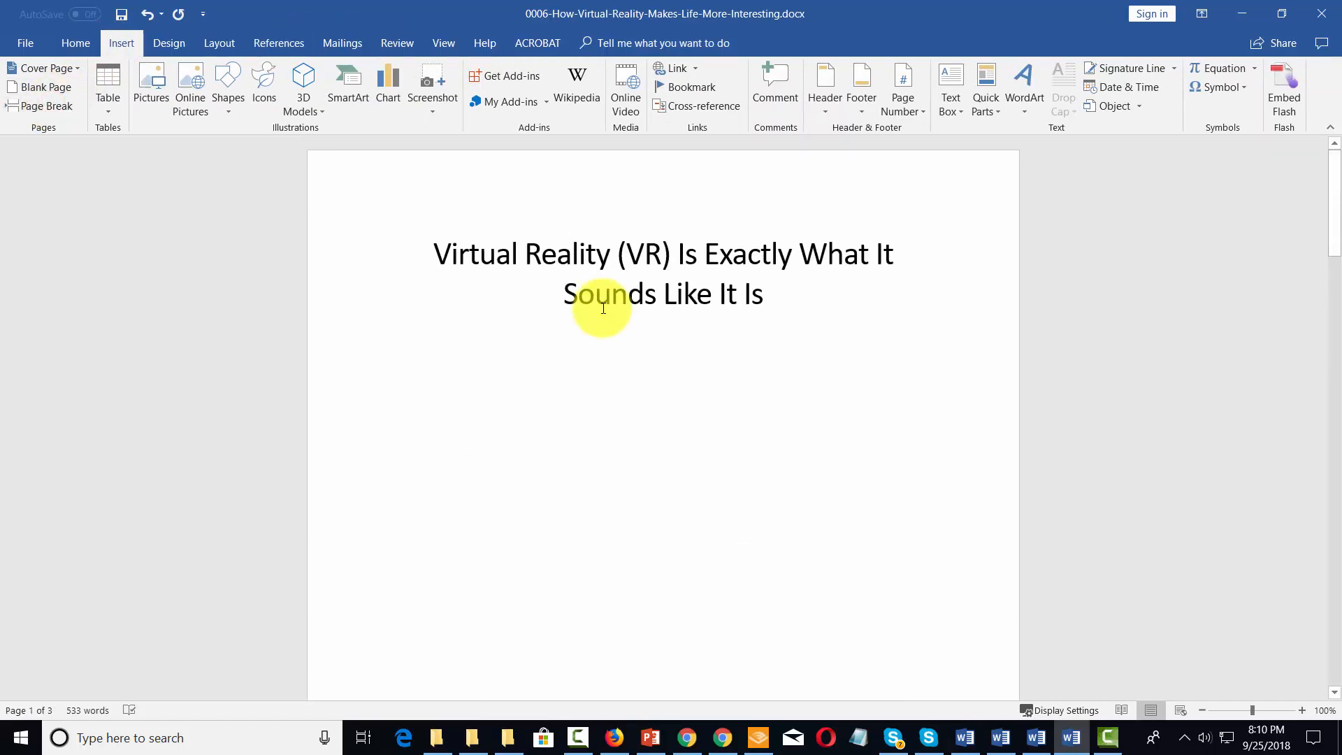
scroll(603, 308, down, 3)
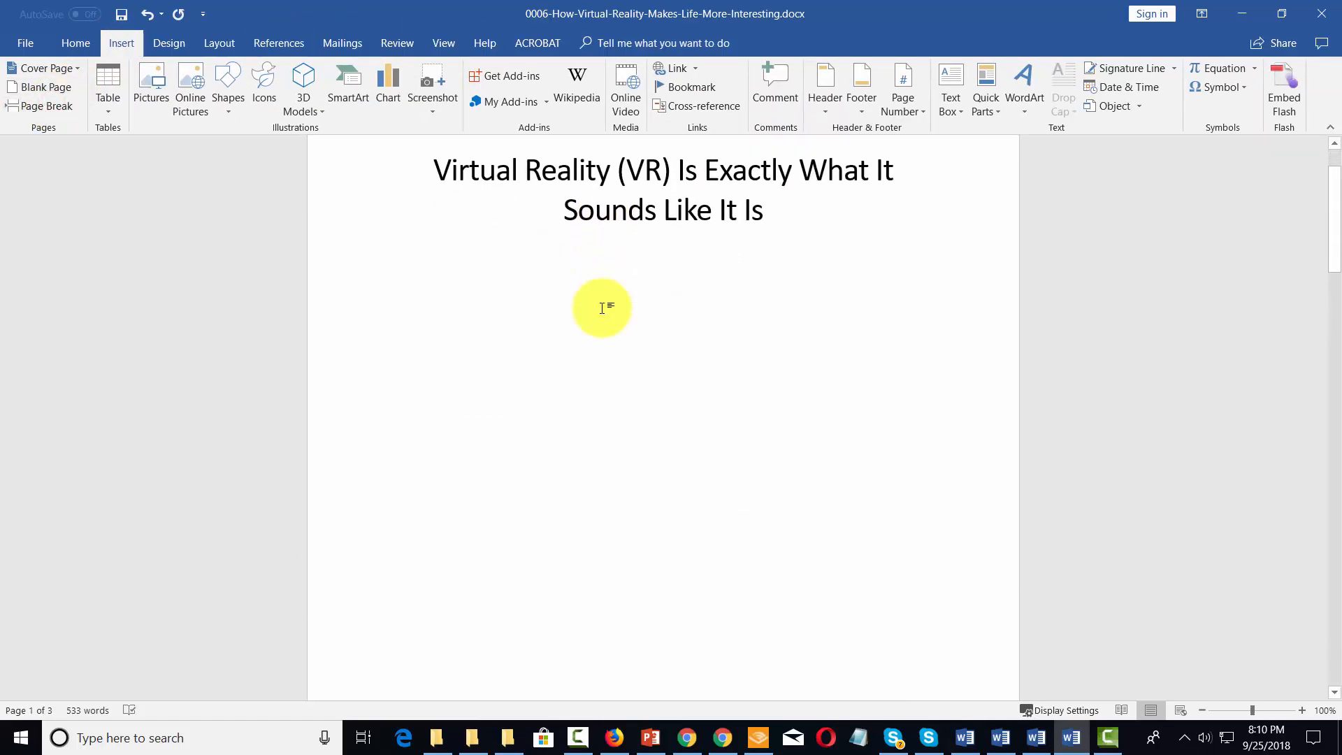
scroll(757, 245, down, 2)
scroll(758, 240, up, 3)
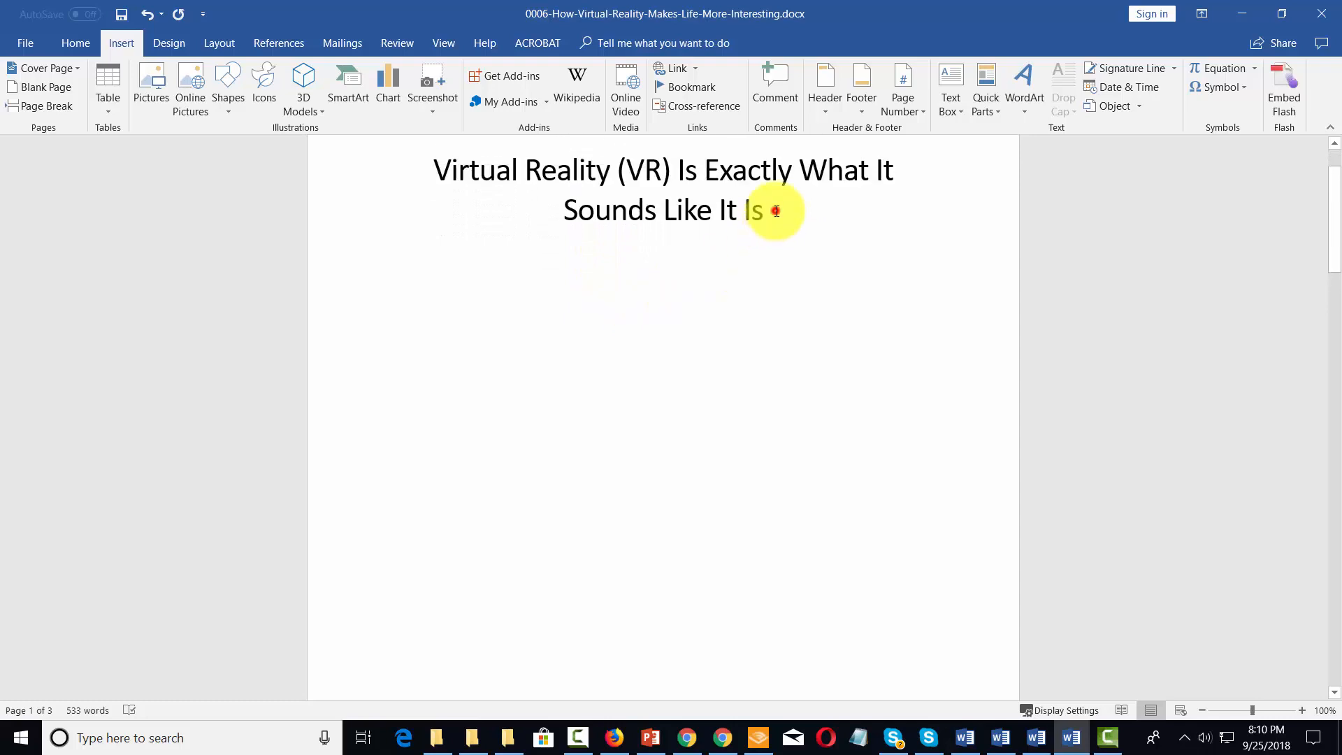
Step: Add an empty second page between the title page and the page starting with "The Opportunity of VR"
click(772, 211)
click(48, 105)
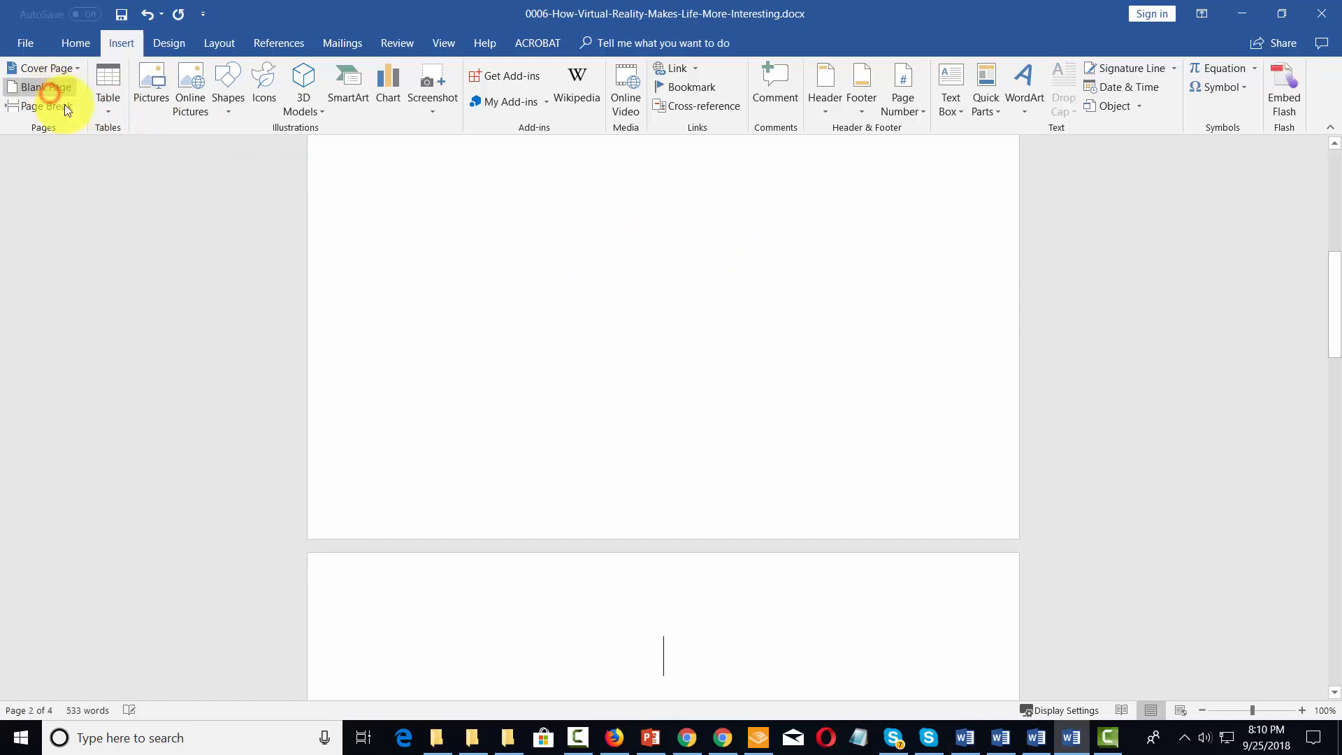
scroll(640, 355, up, 5)
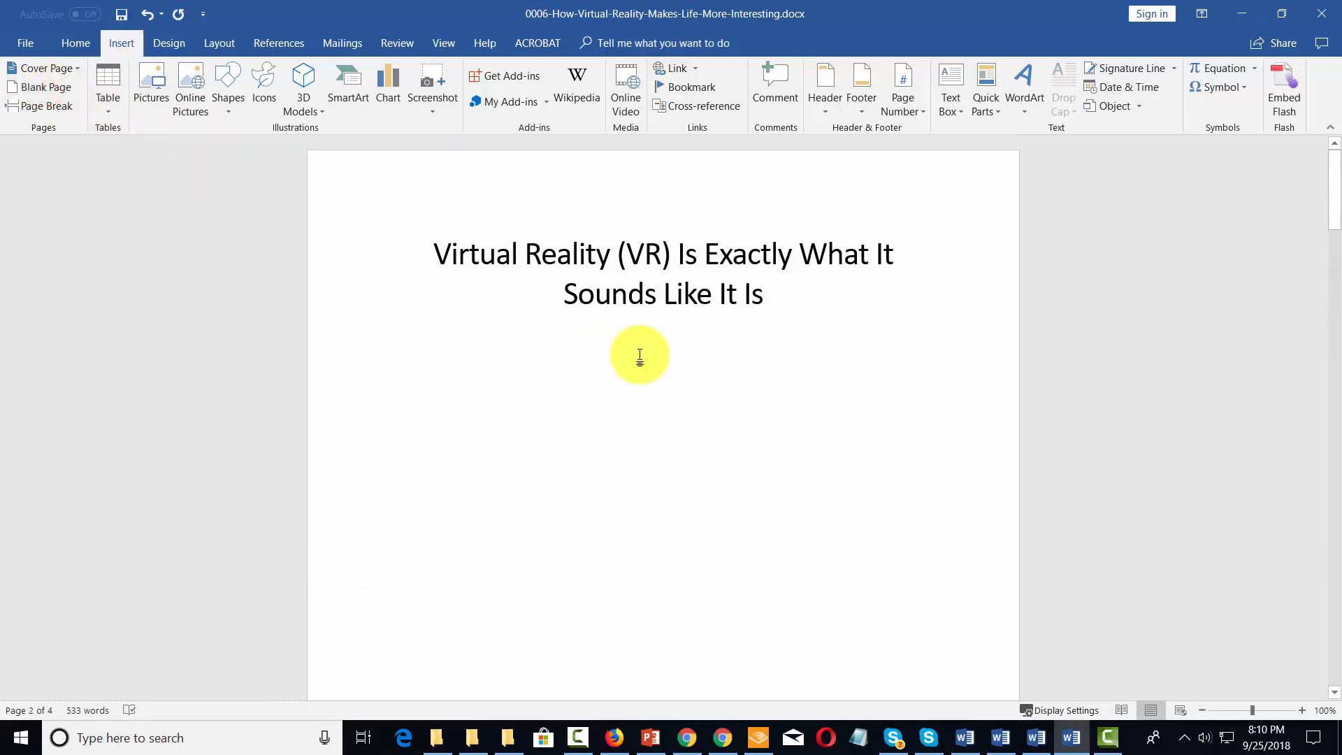
scroll(639, 356, down, 10)
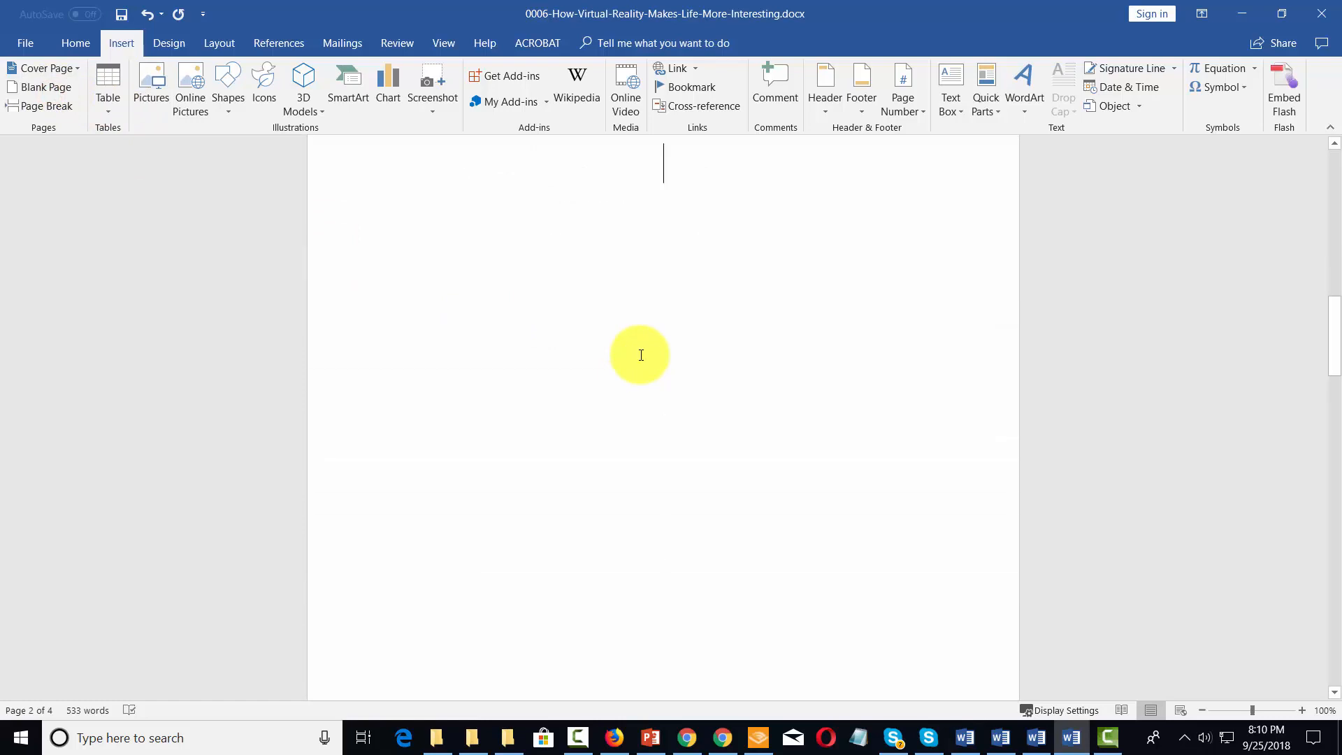
scroll(641, 355, down, 8)
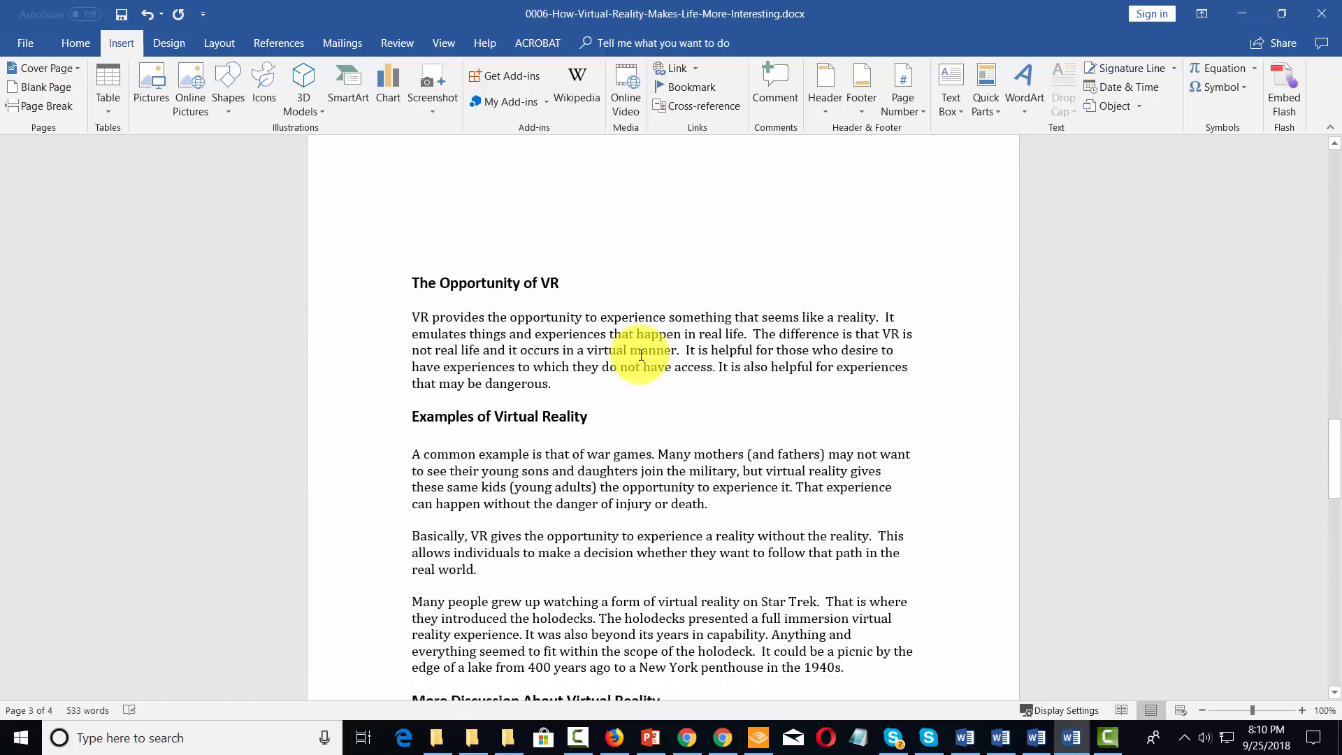
Step: Insert the built-in Automatic Table 1 table of contents on the empty second page
scroll(625, 251, up, 10)
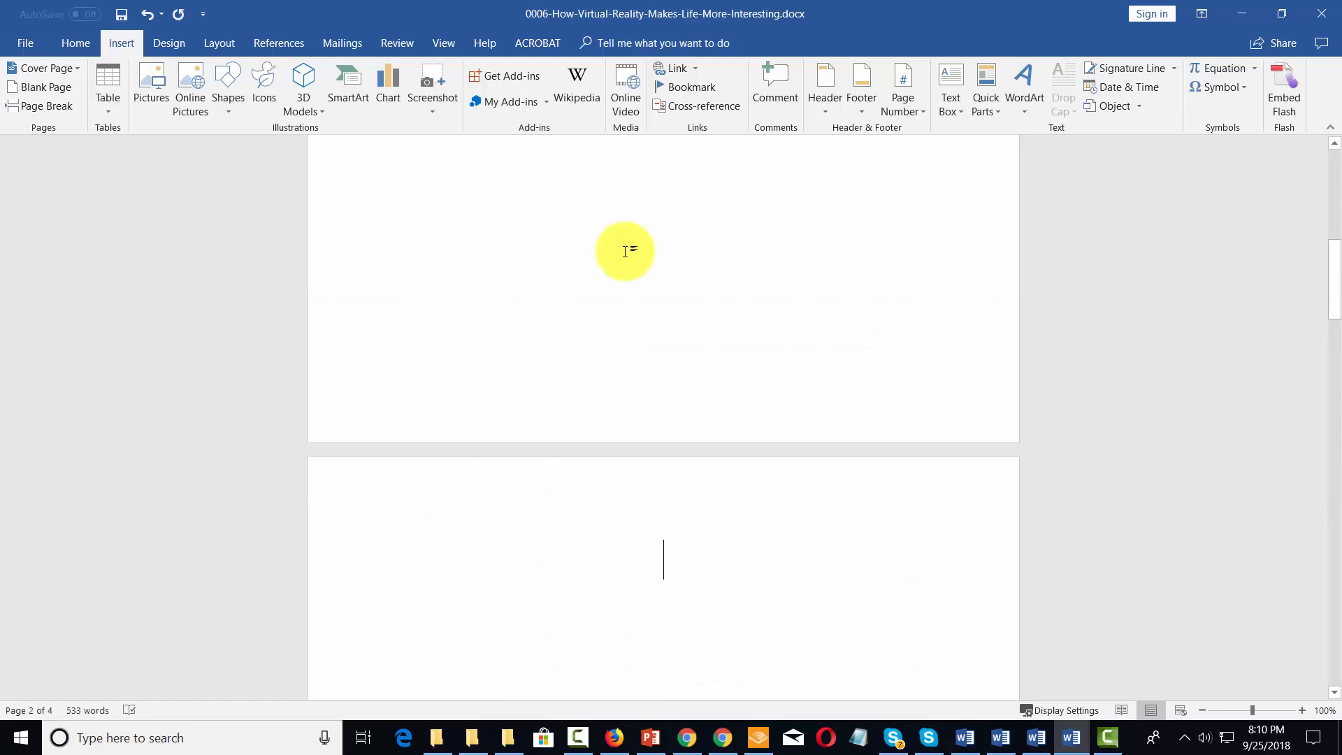
click(266, 42)
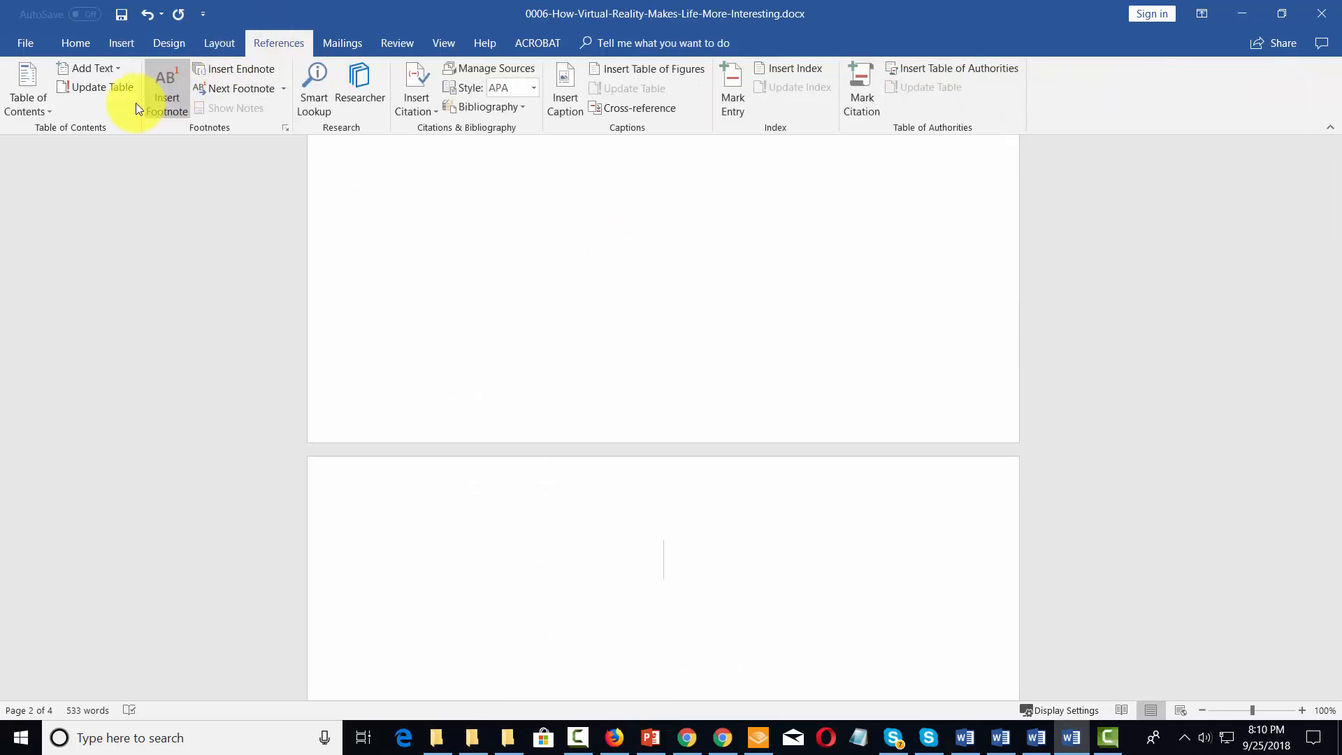
click(49, 110)
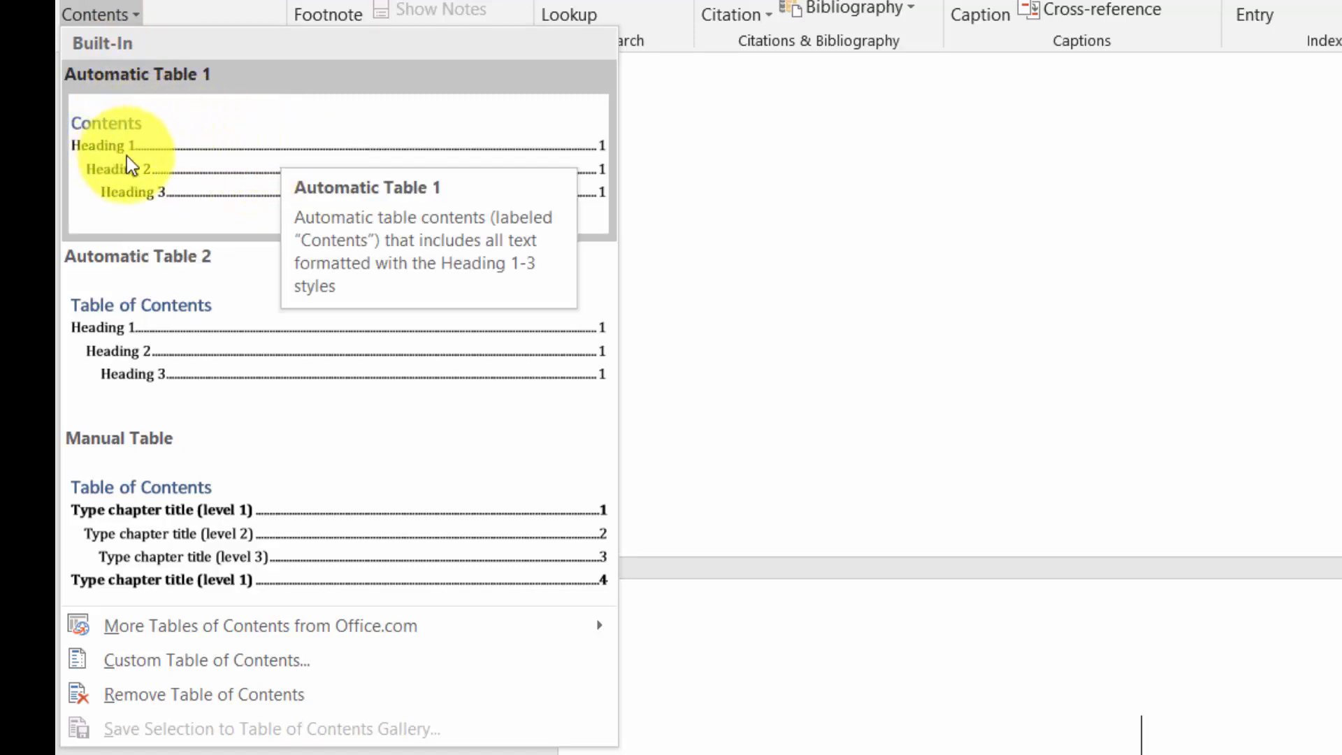
click(166, 168)
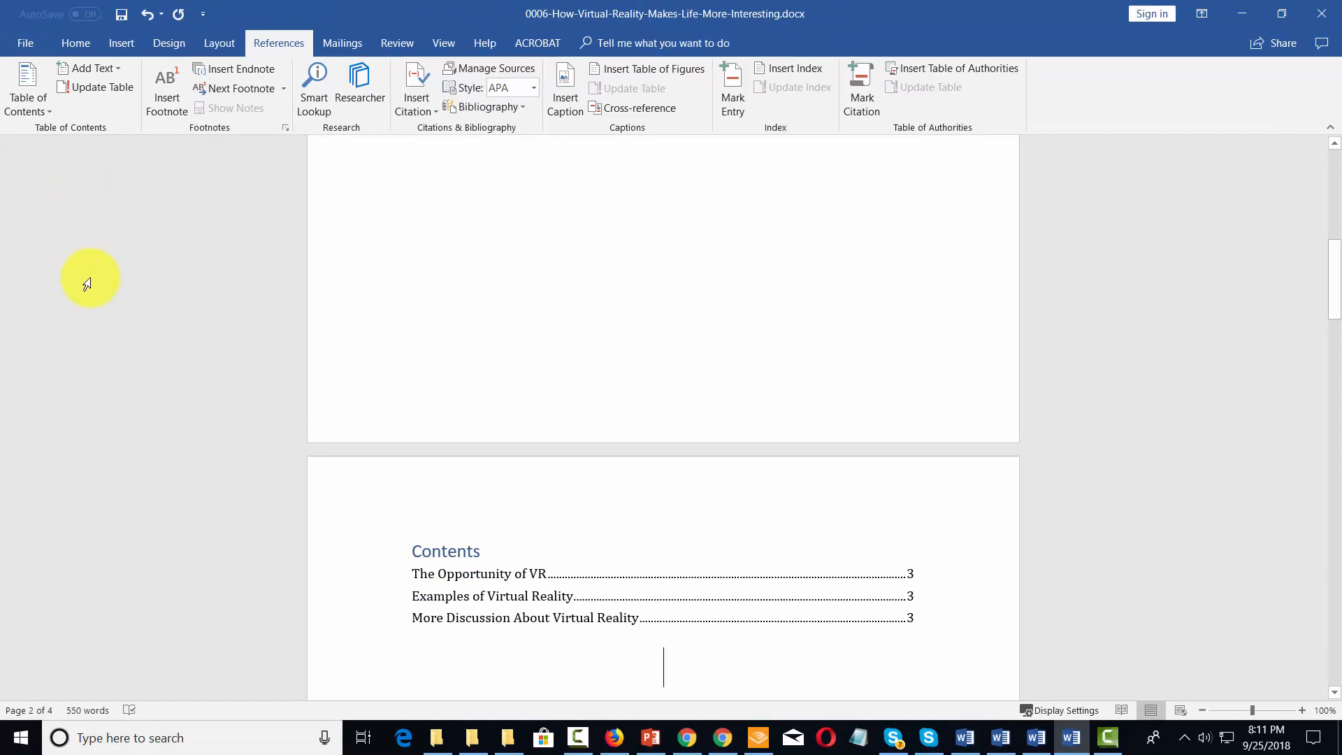
Step: Insert a page break after the paragraph under "The Opportunity of VR" so that "Examples of Virtual Reality" starts on a new page
scroll(105, 286, down, 2)
scroll(459, 350, down, 1)
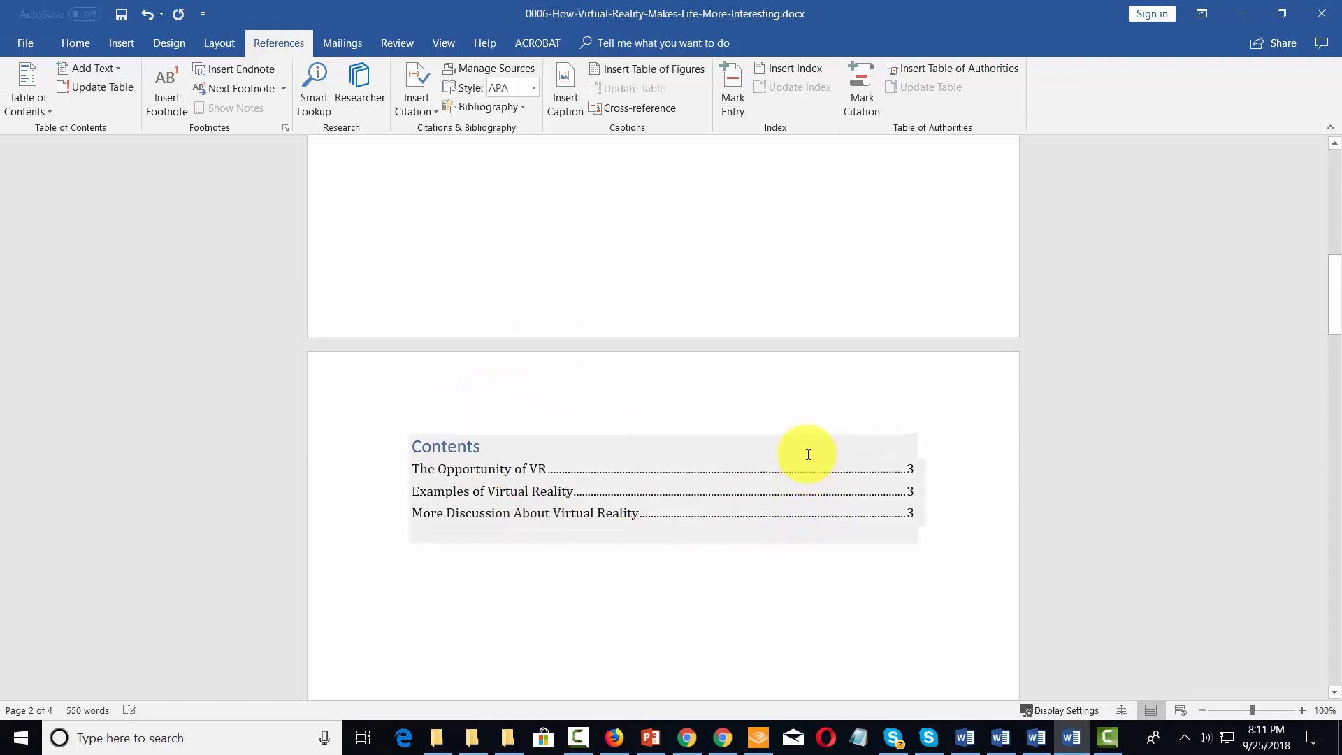
scroll(802, 452, up, 1)
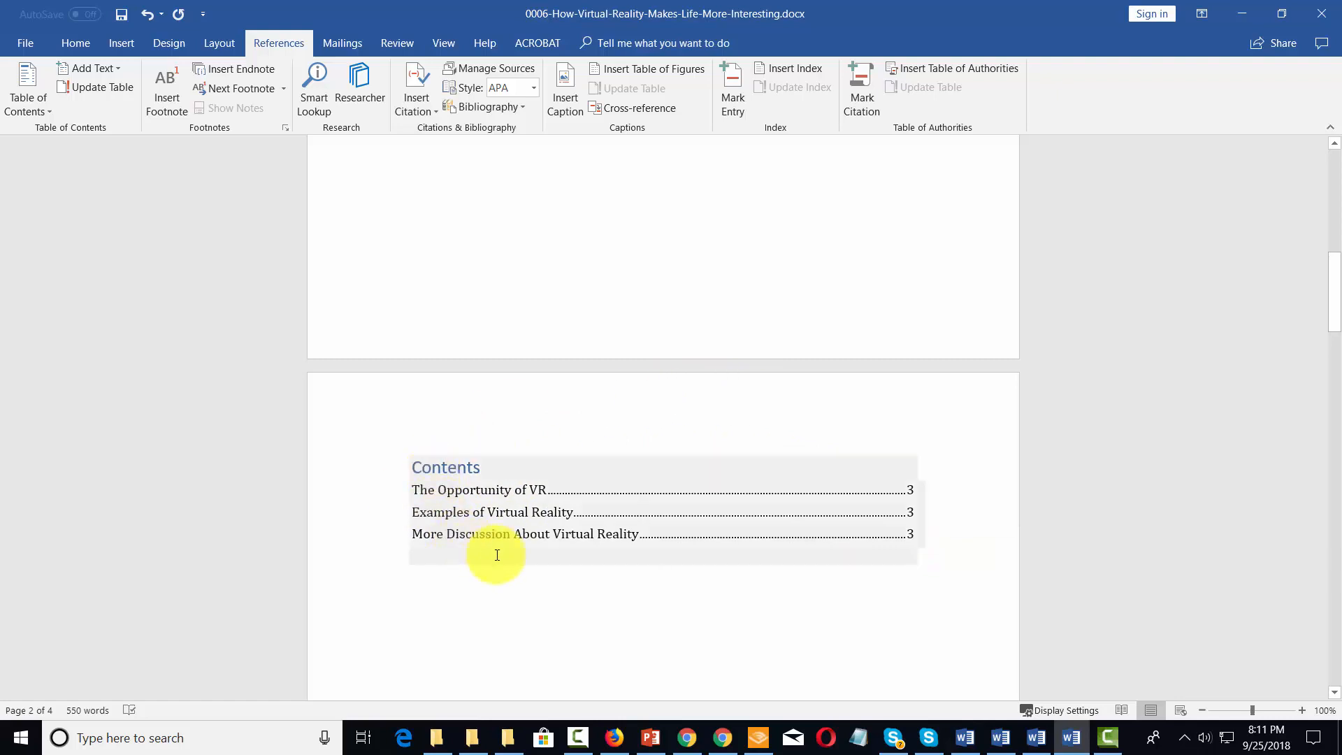
scroll(496, 555, down, 10)
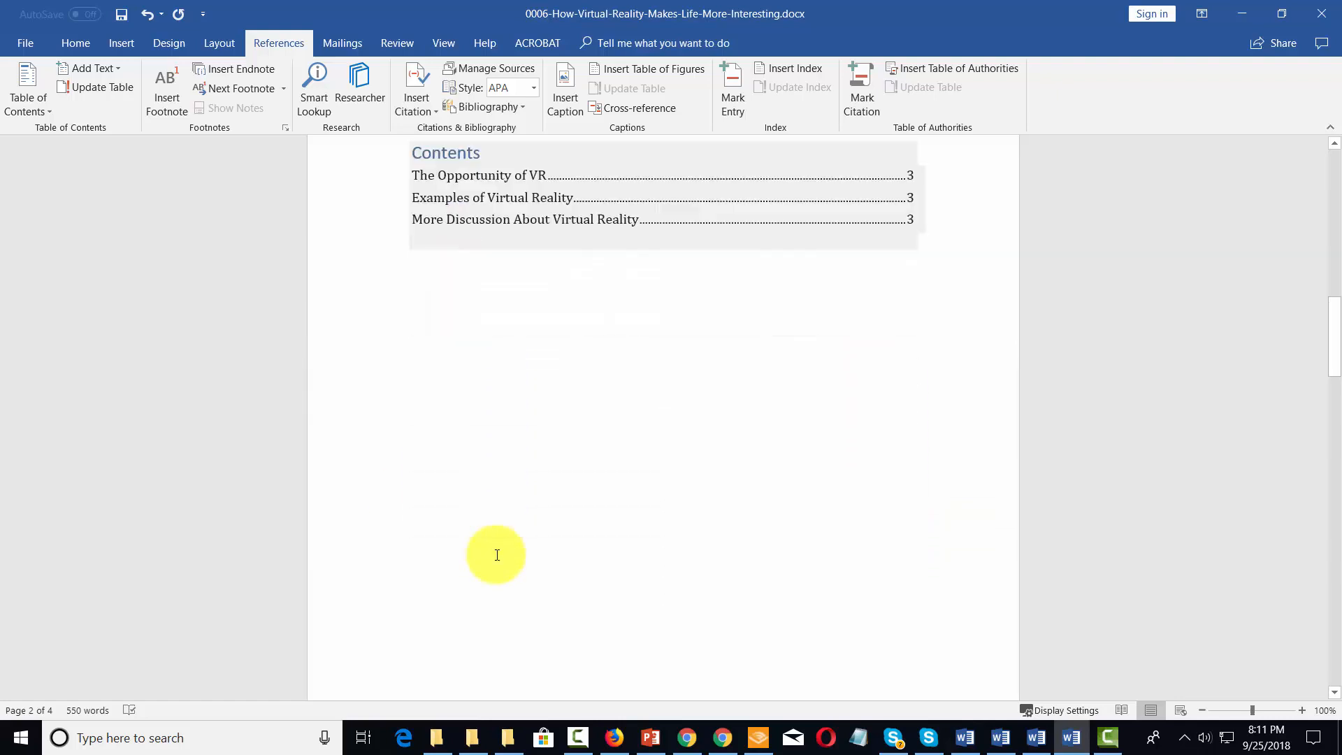
scroll(496, 554, down, 3)
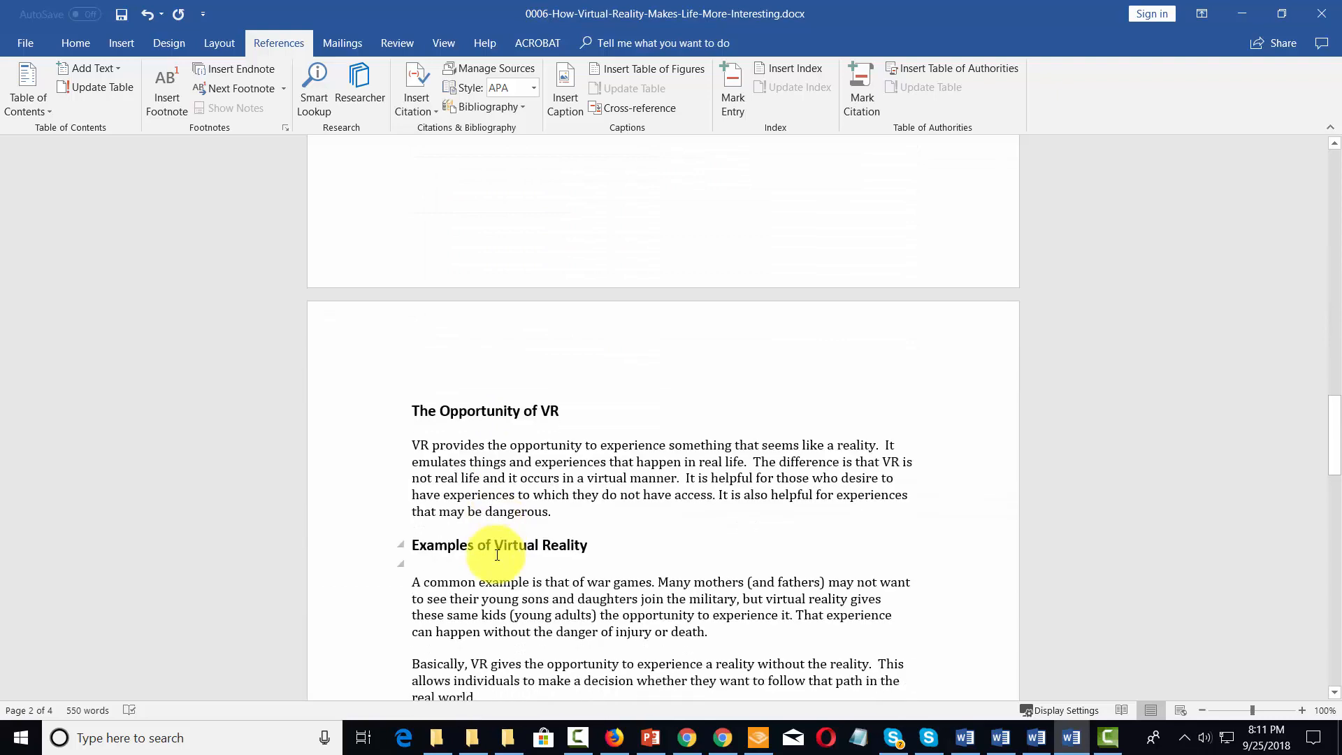
click(568, 512)
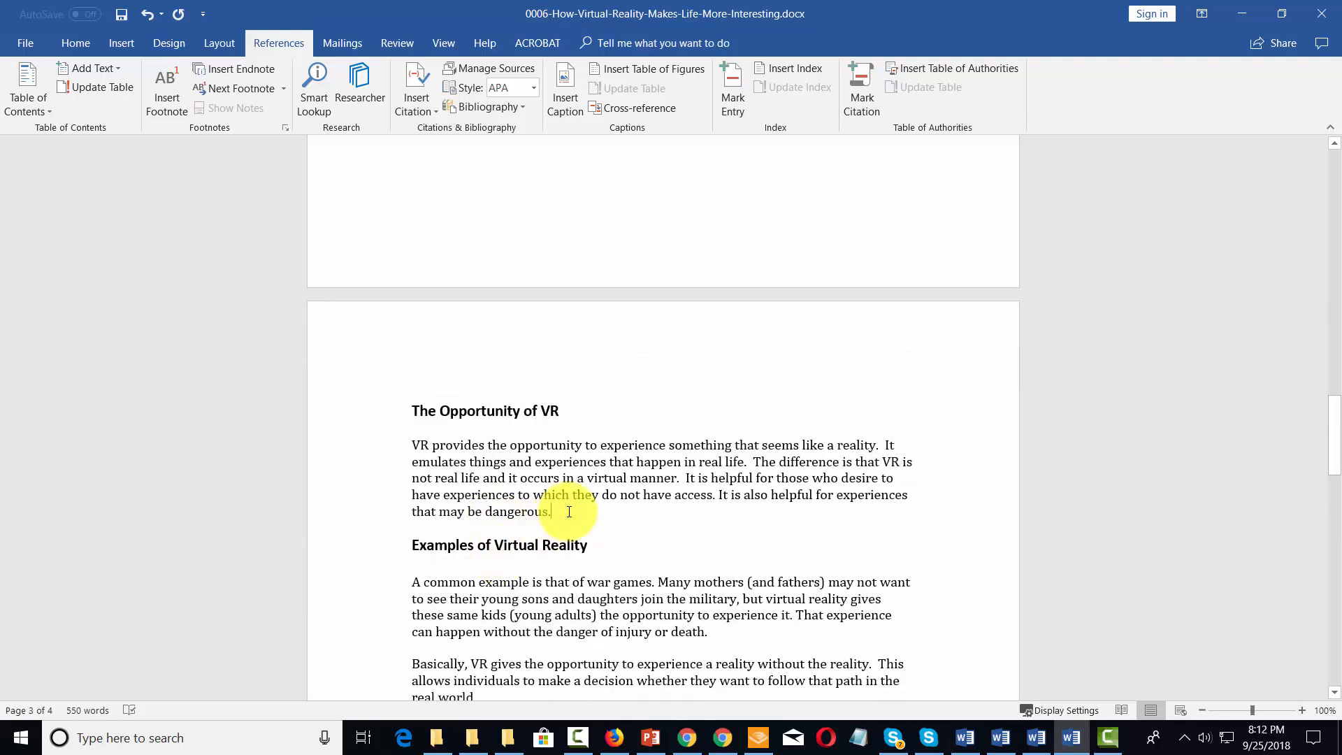
click(124, 46)
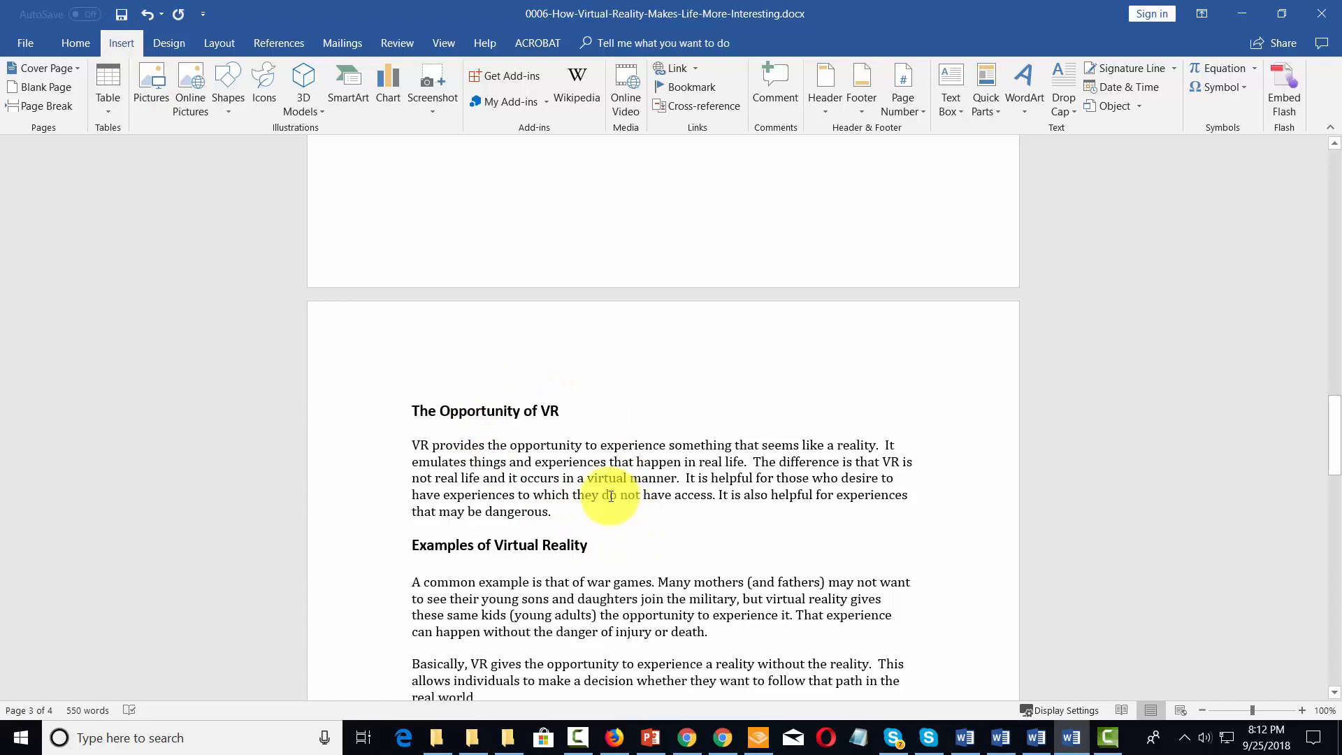
click(53, 107)
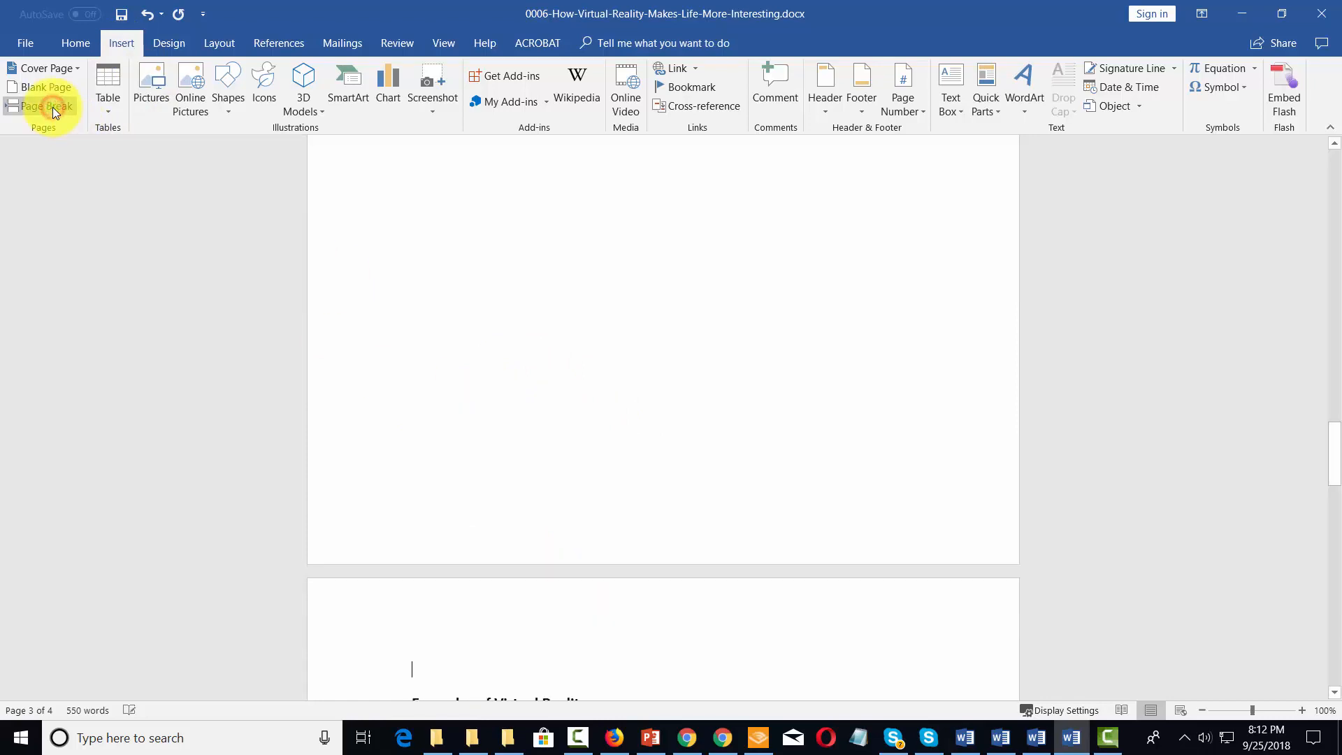
Step: Insert a page break after the paragraph ending "in the 1940s." so that "More Discussion About Virtual Reality" starts on a new page
scroll(686, 388, down, 5)
scroll(685, 388, down, 3)
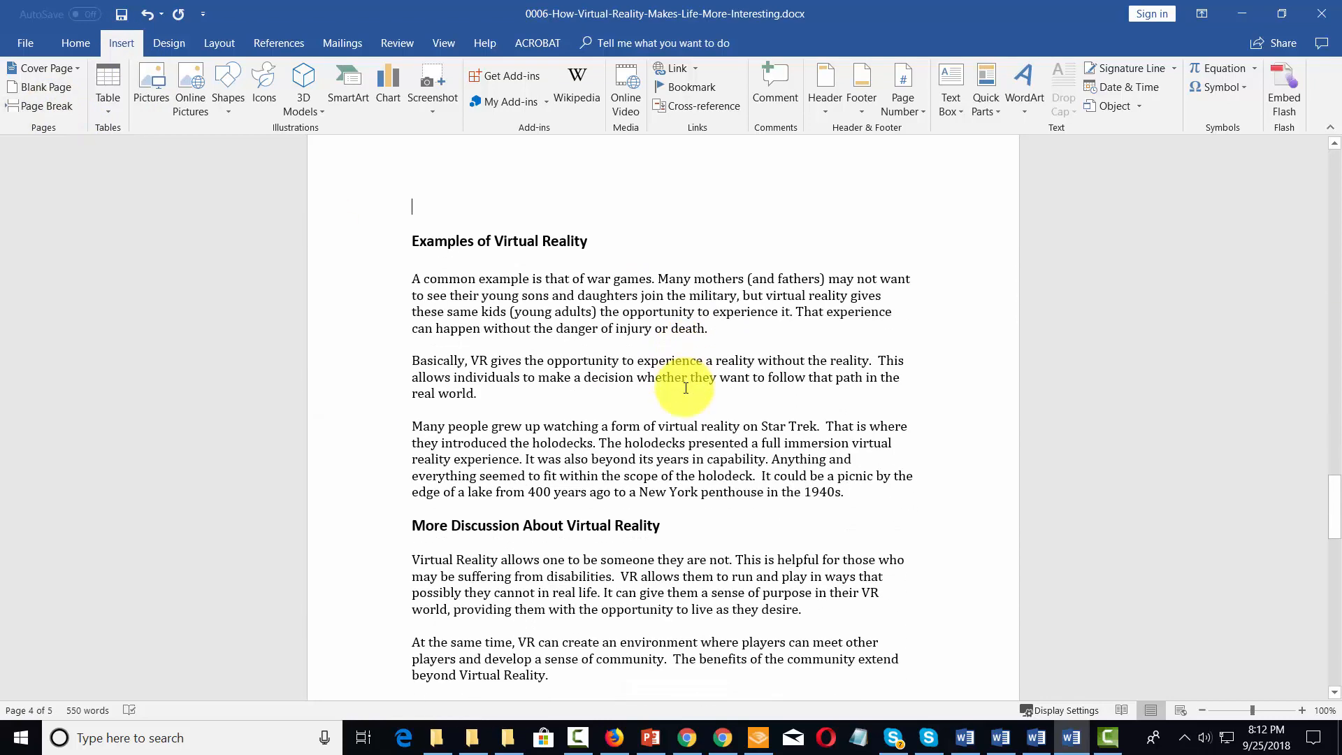
click(844, 492)
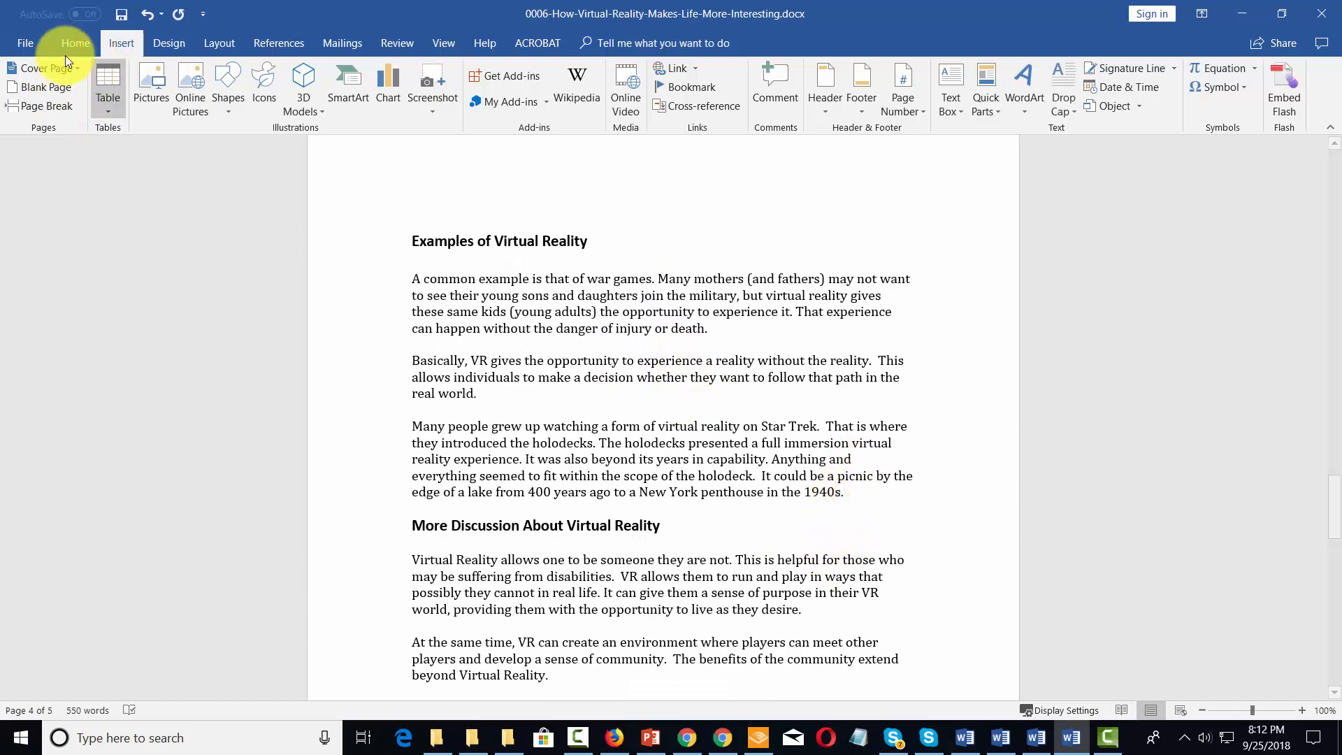
click(32, 108)
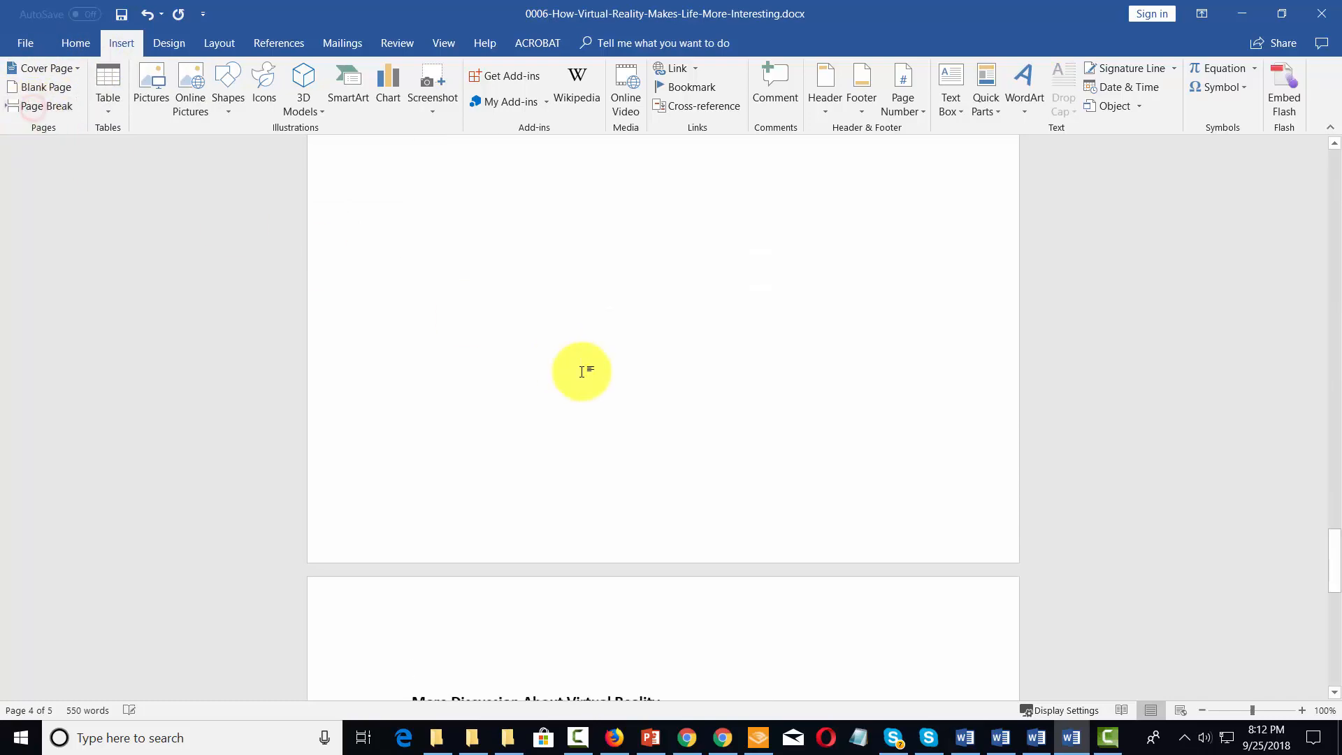
Step: Update the table of contents on the second page, refreshing page numbers only
scroll(580, 368, down, 8)
scroll(583, 371, up, 5)
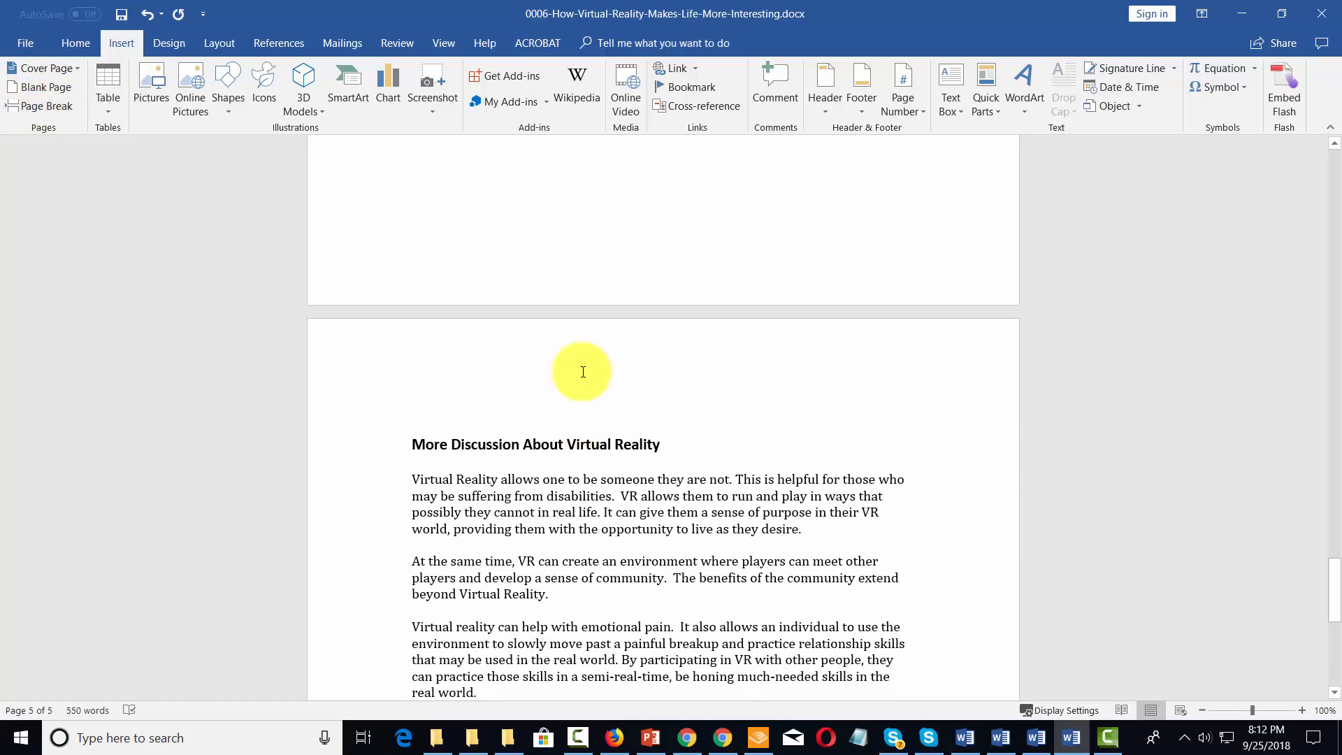
scroll(583, 371, down, 15)
scroll(582, 371, up, 1)
scroll(583, 371, up, 12)
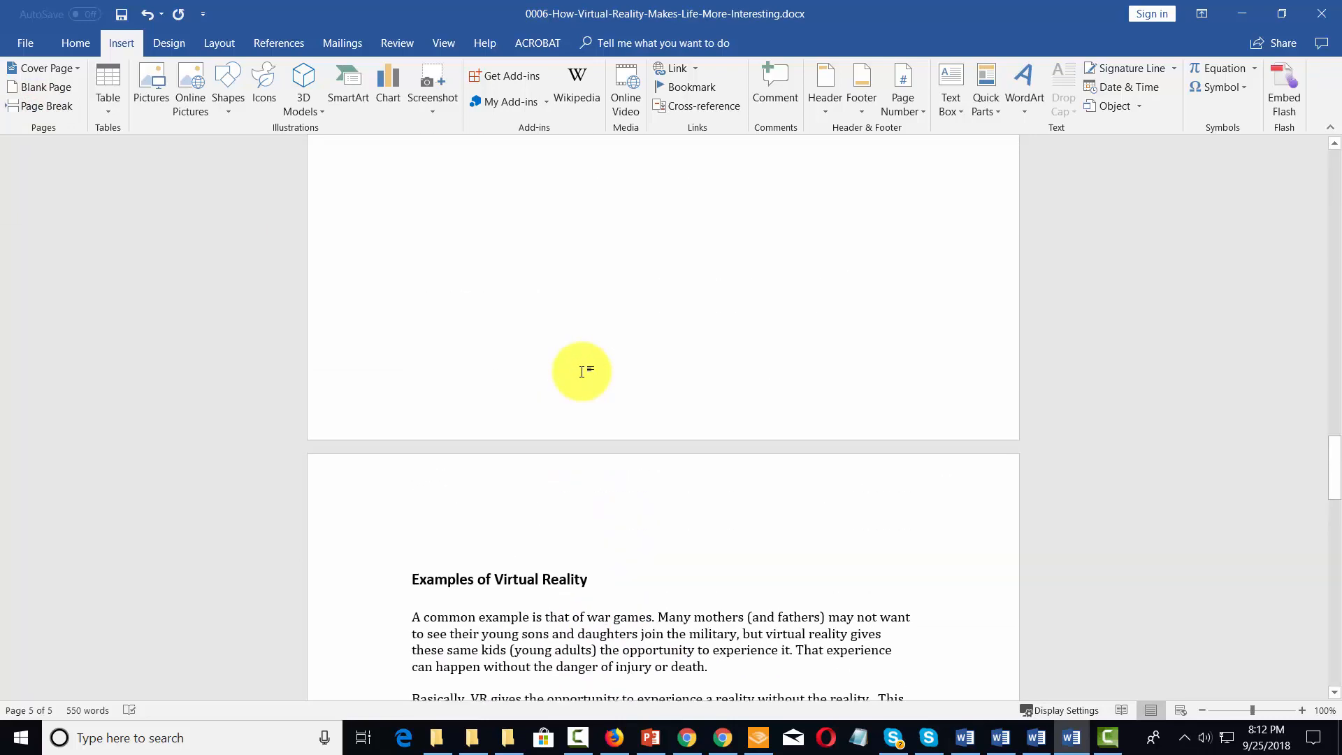
scroll(582, 371, up, 20)
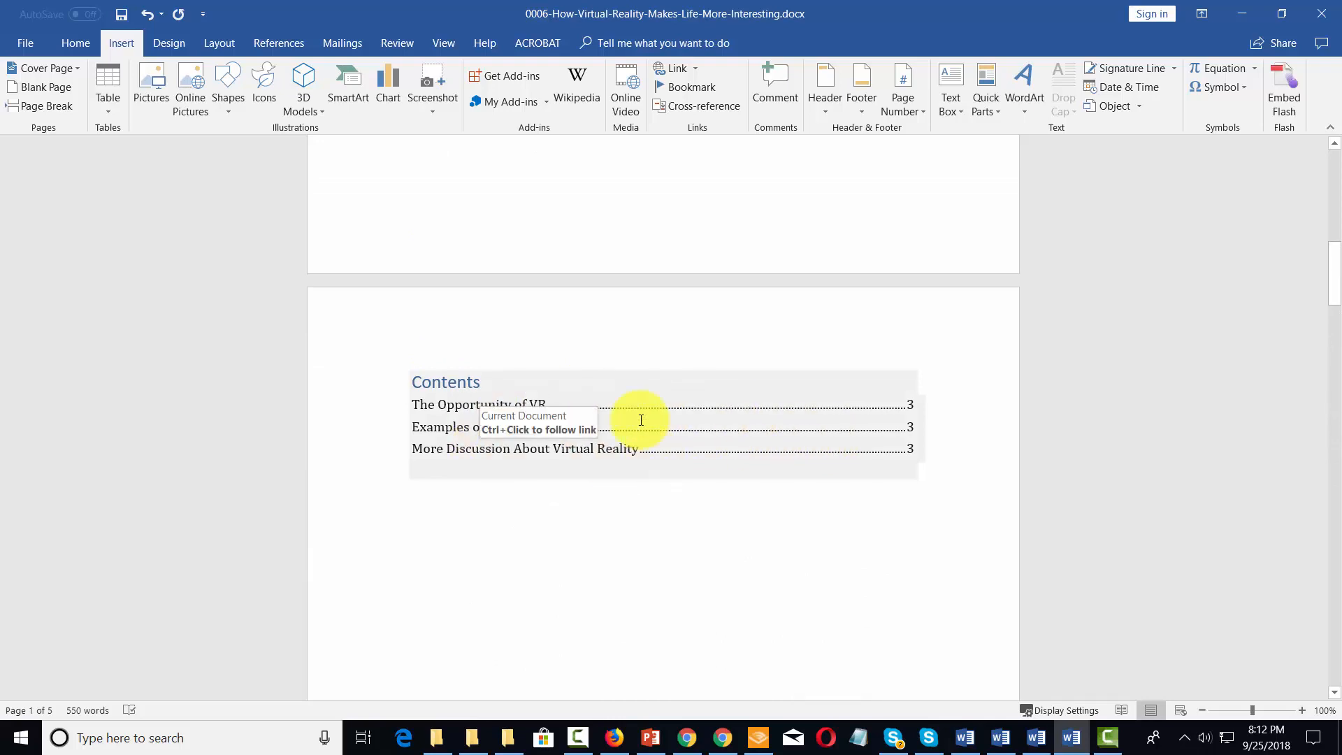
click(291, 43)
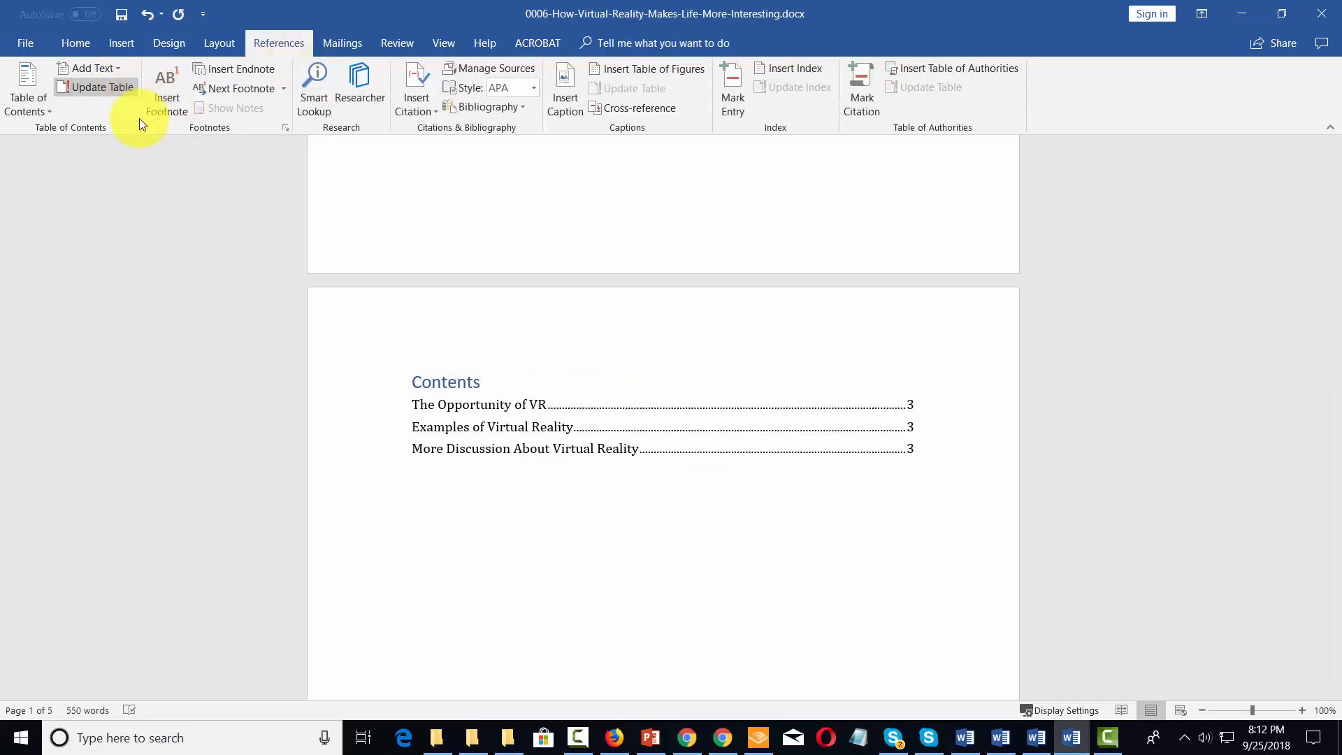
click(557, 426)
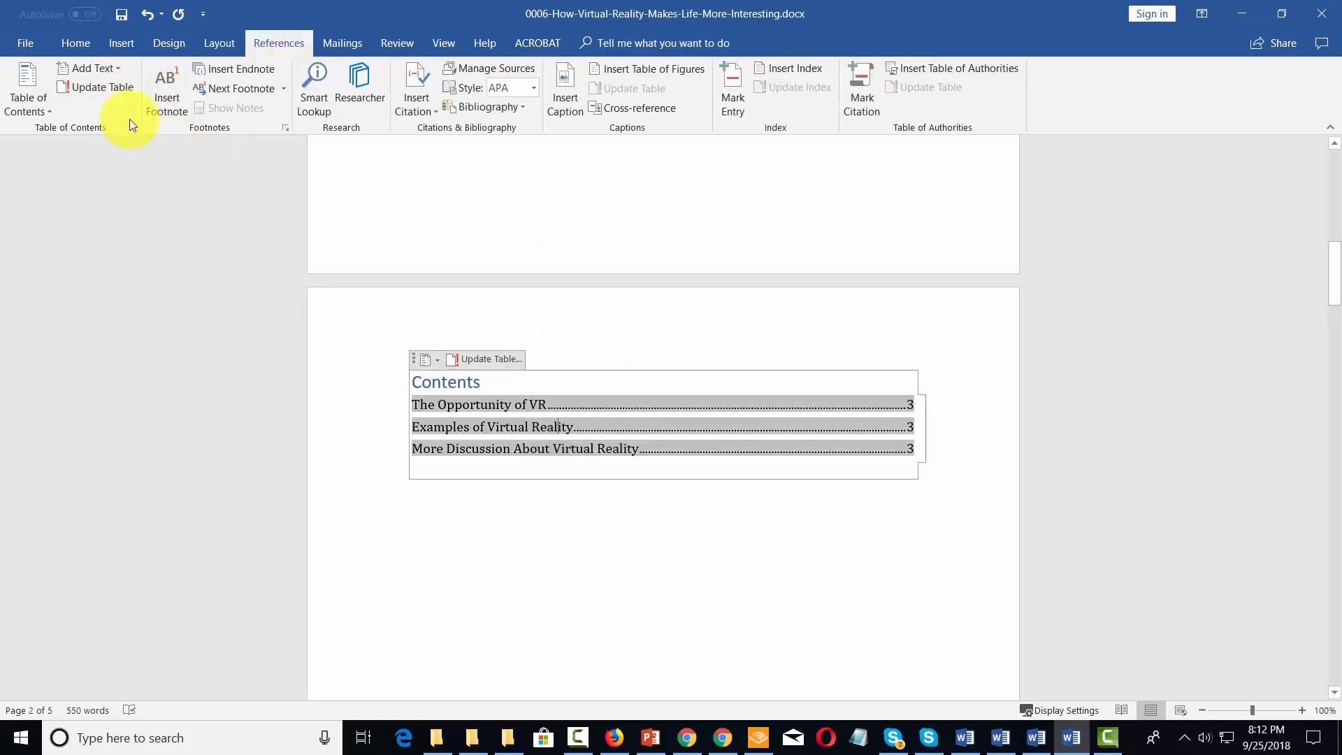
click(94, 88)
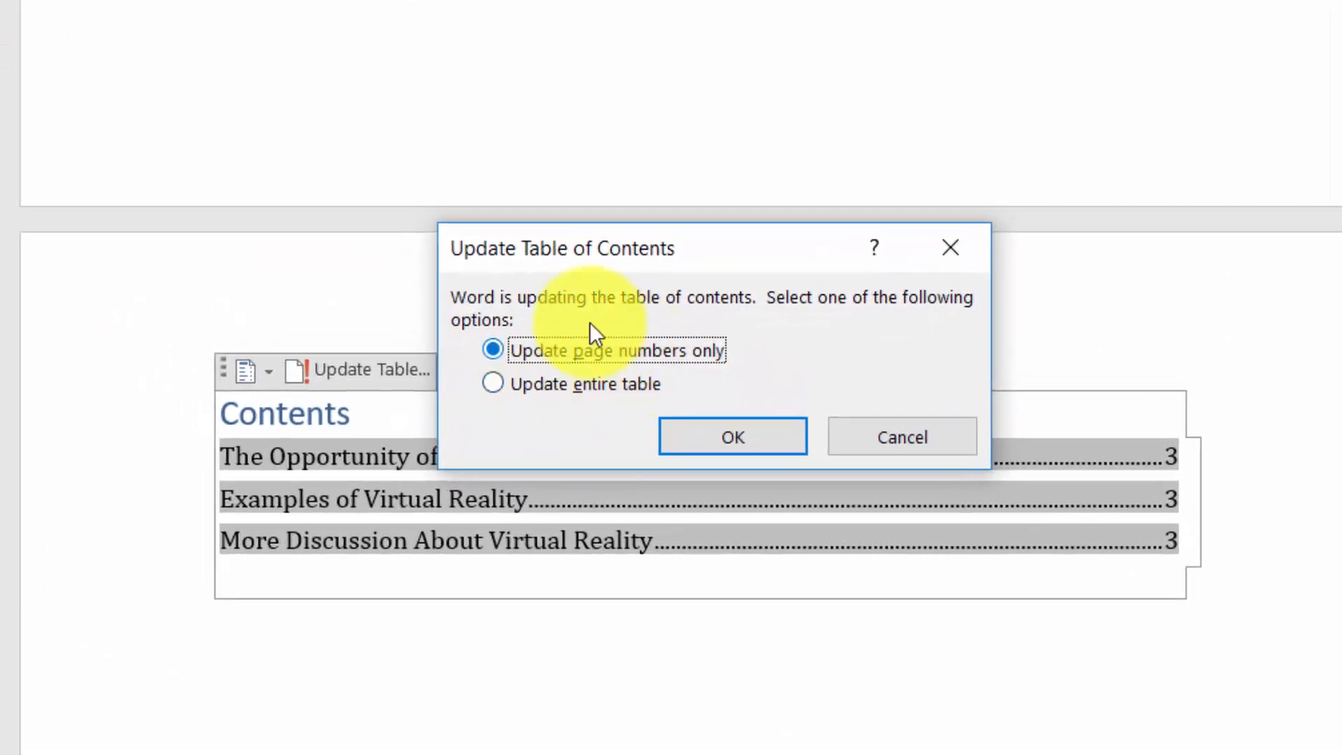
click(724, 440)
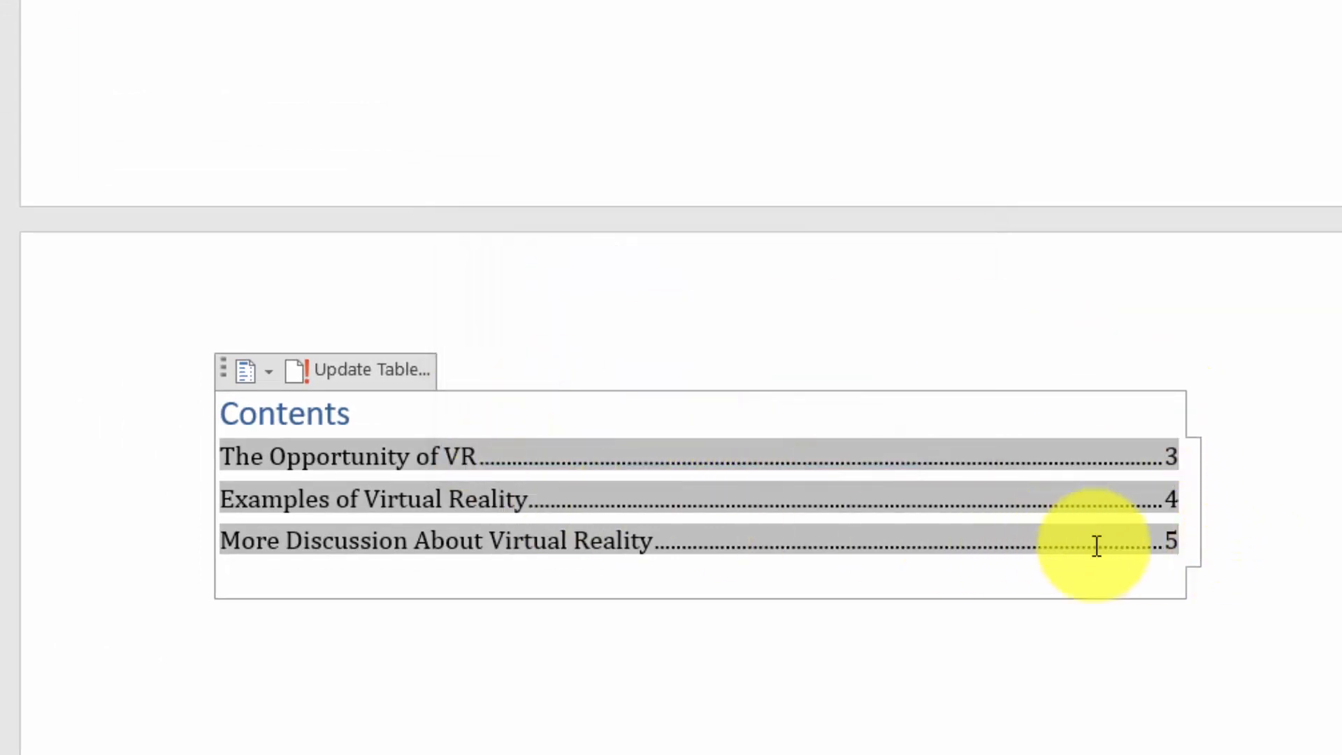
click(1137, 700)
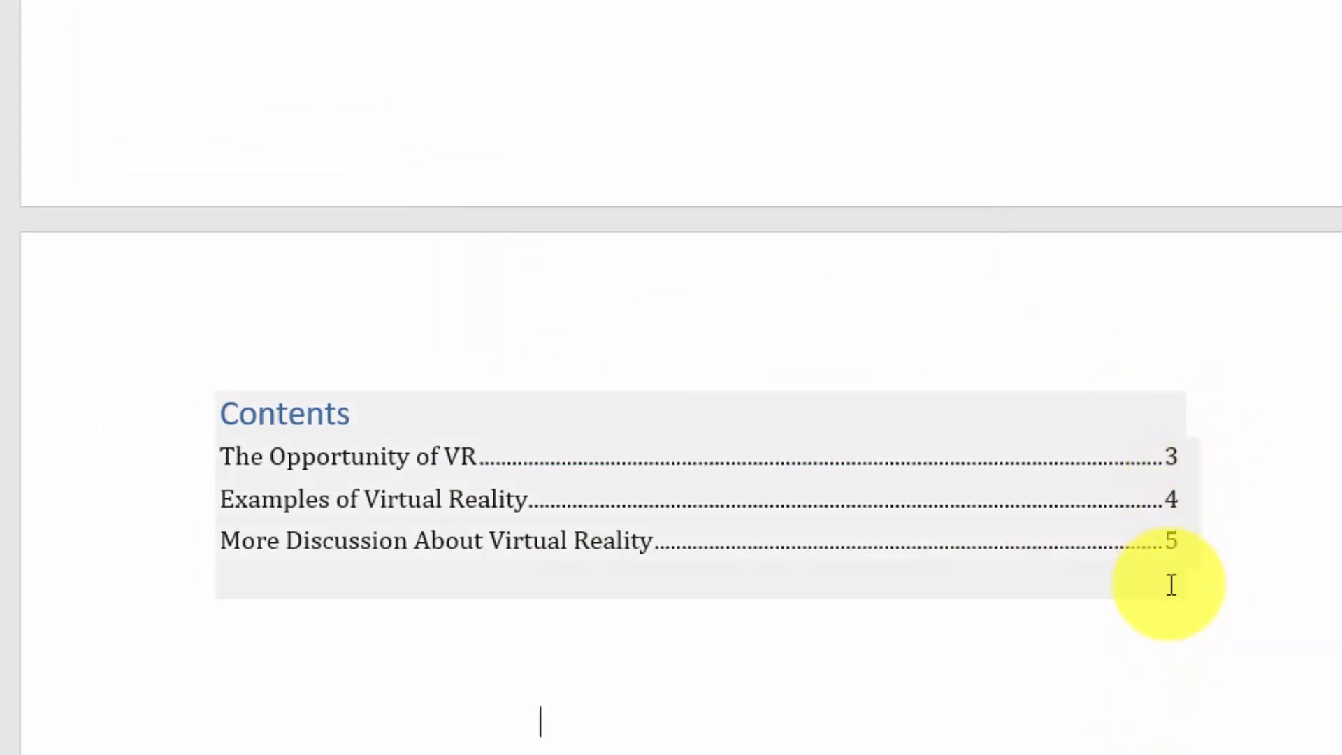